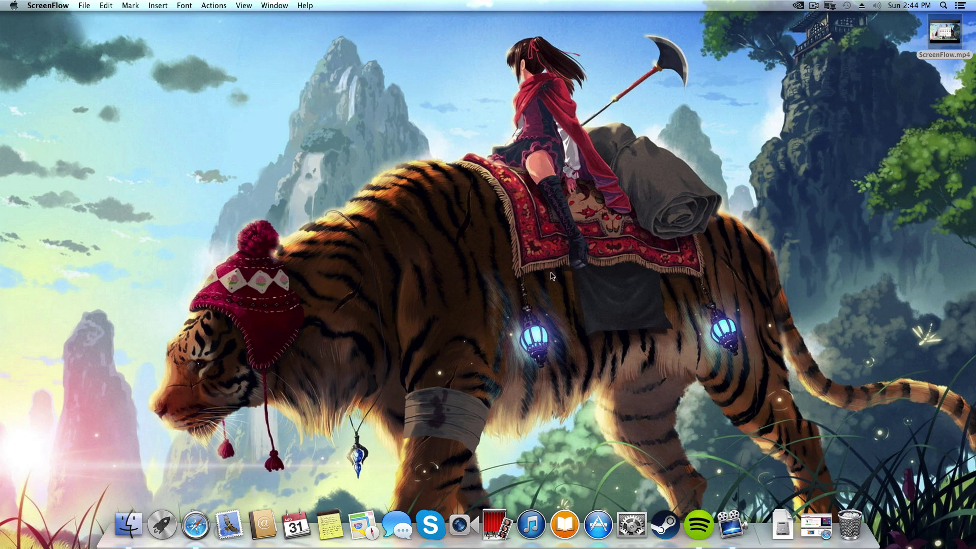
# Restore the Parallels Desktop 10 page in Safari, highlight its heading and '8 years' tagline, then close it
pyautogui.click(816, 525)
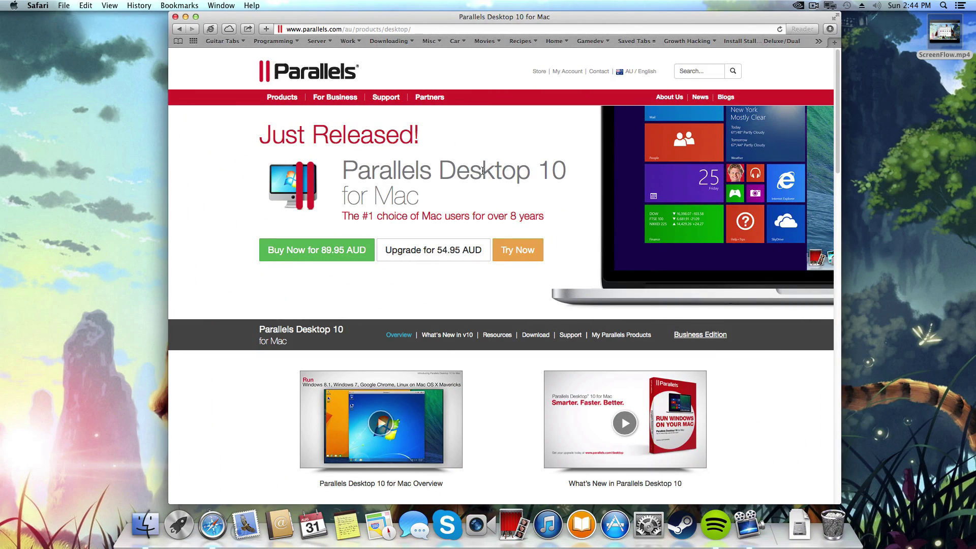
pyautogui.moveTo(392, 170); pyautogui.dragTo(564, 170)
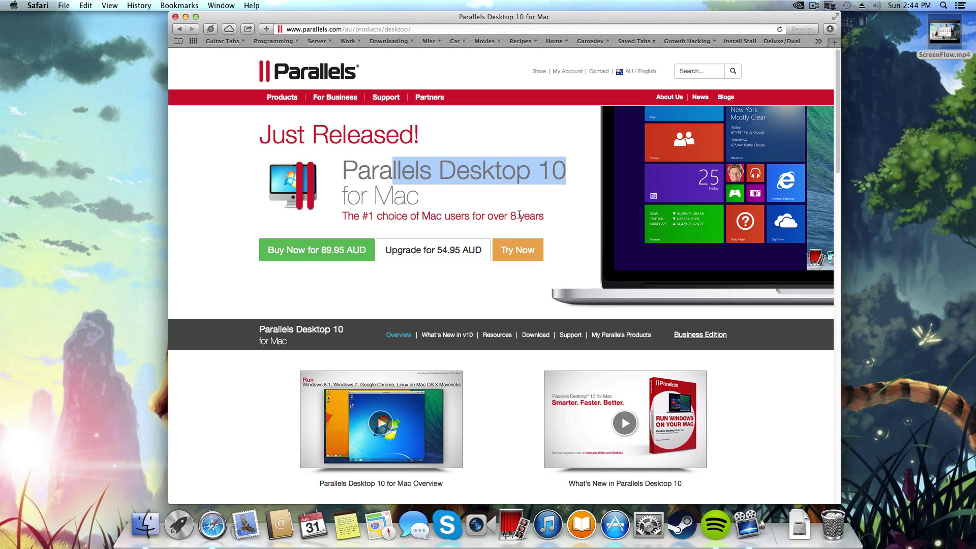
pyautogui.moveTo(511, 216); pyautogui.dragTo(521, 215)
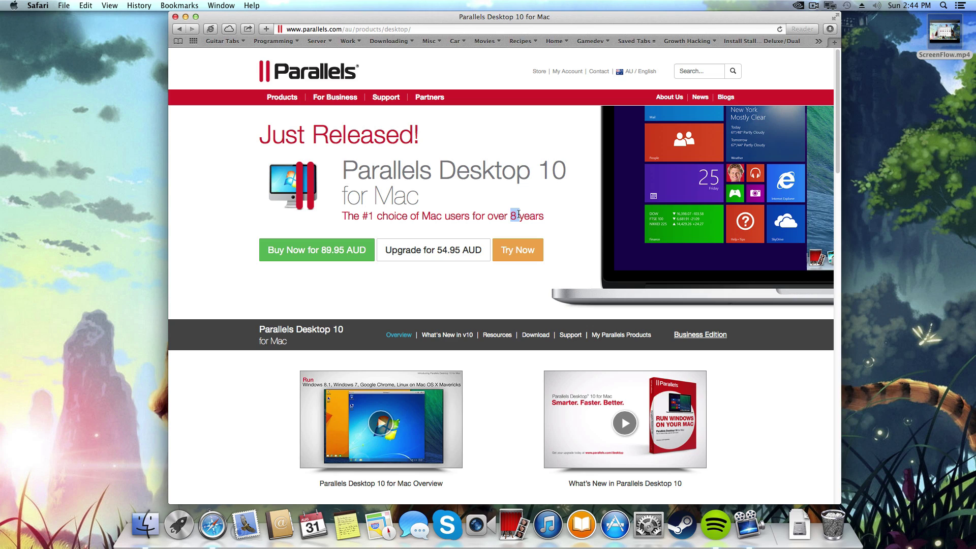
pyautogui.click(176, 19)
# Close Safari, launch Parallels Desktop from Launchpad and postpone the trial activation reminder
pyautogui.click(175, 17)
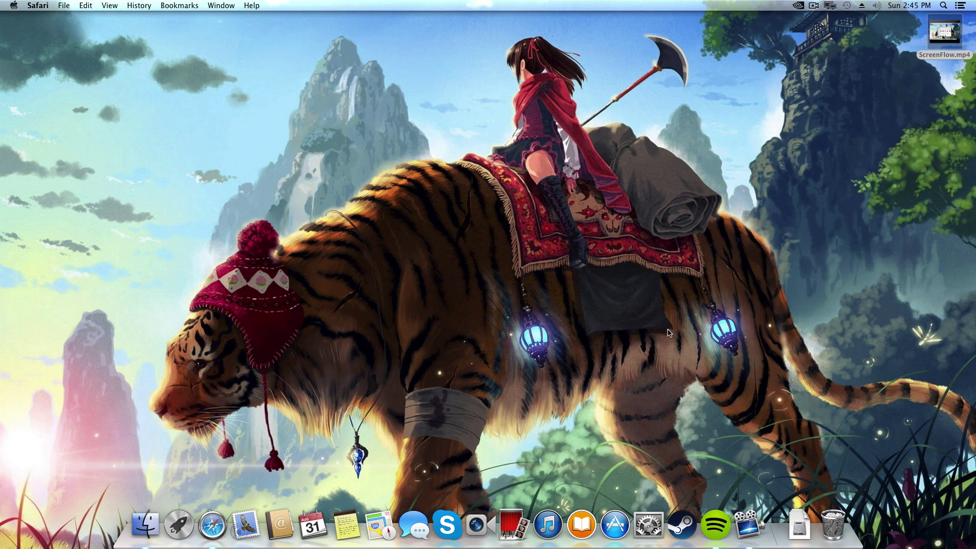
pyautogui.click(659, 392)
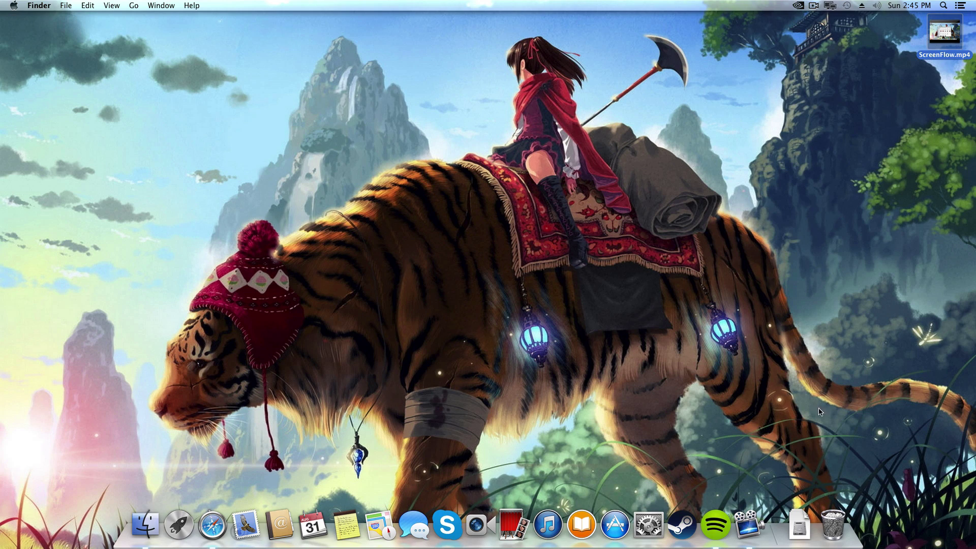
pyautogui.press('F4')
pyautogui.click(742, 75)
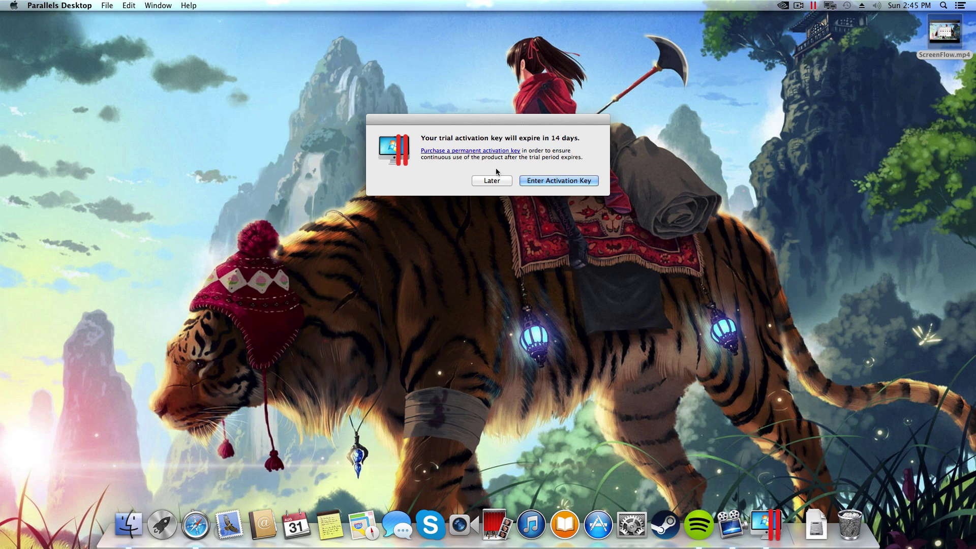
pyautogui.click(491, 181)
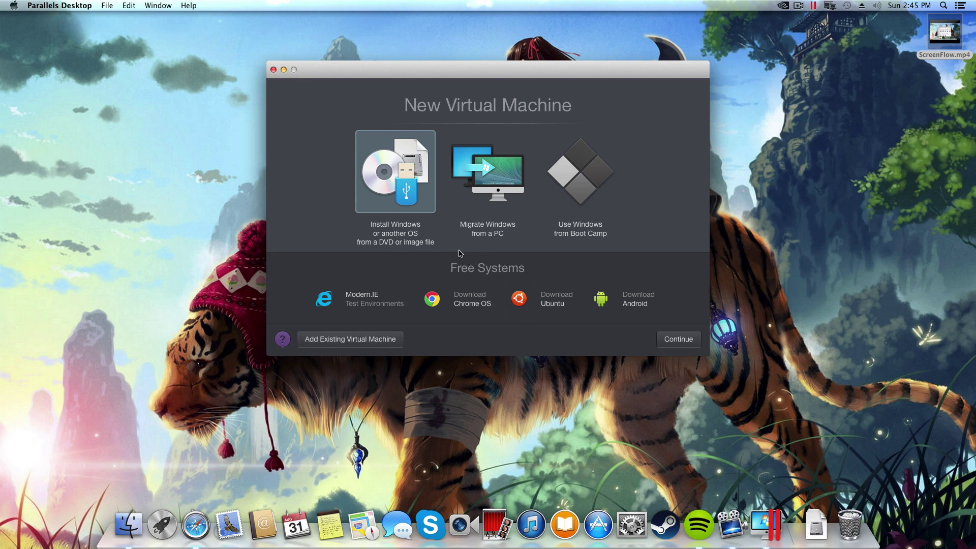
# Choose to install Windows from a DVD or image file so the wizard detects the Windows 7 ISO
pyautogui.doubleClick(406, 181)
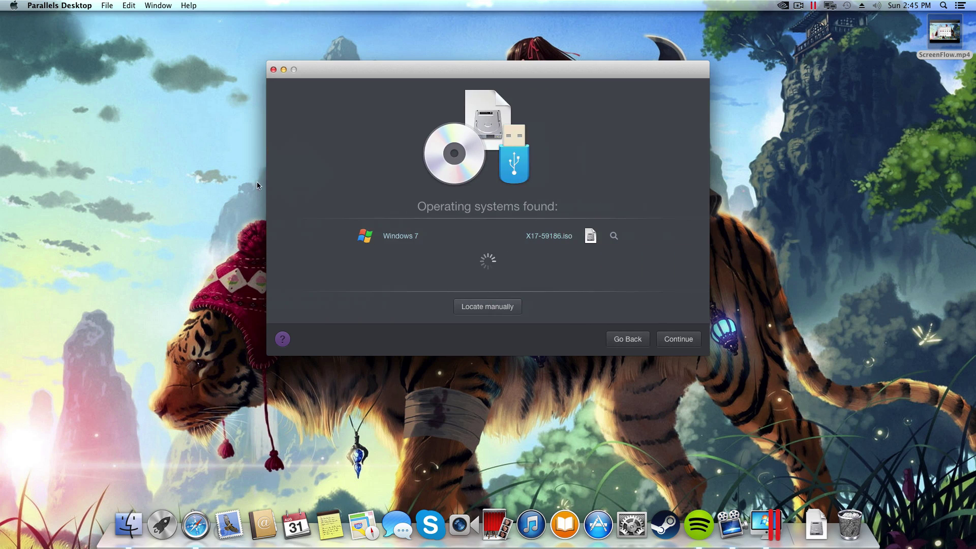
pyautogui.click(627, 339)
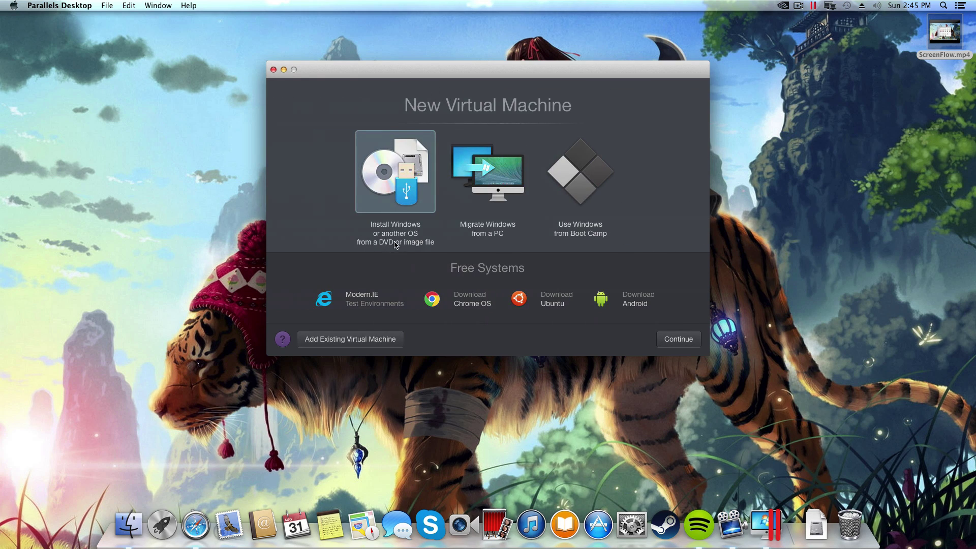
pyautogui.doubleClick(410, 190)
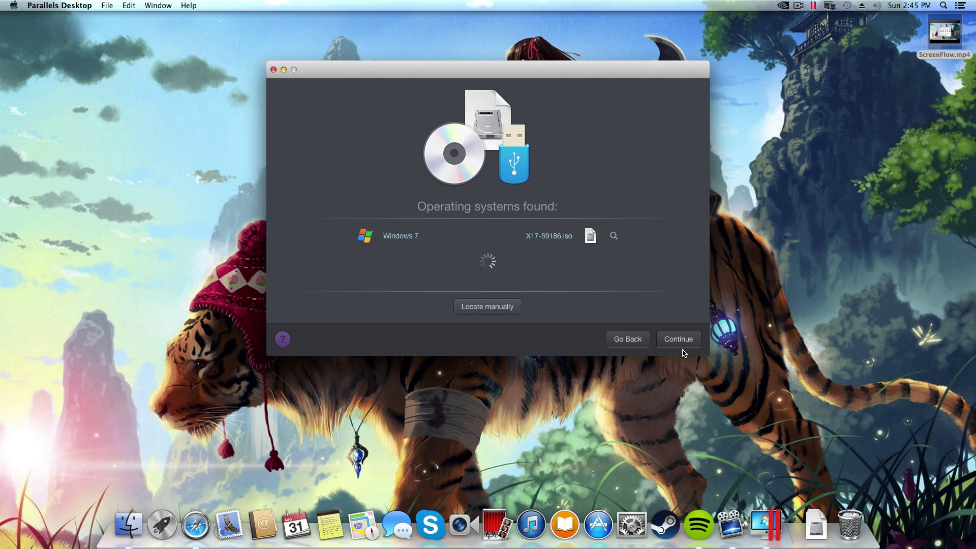
pyautogui.click(815, 525)
pyautogui.click(604, 481)
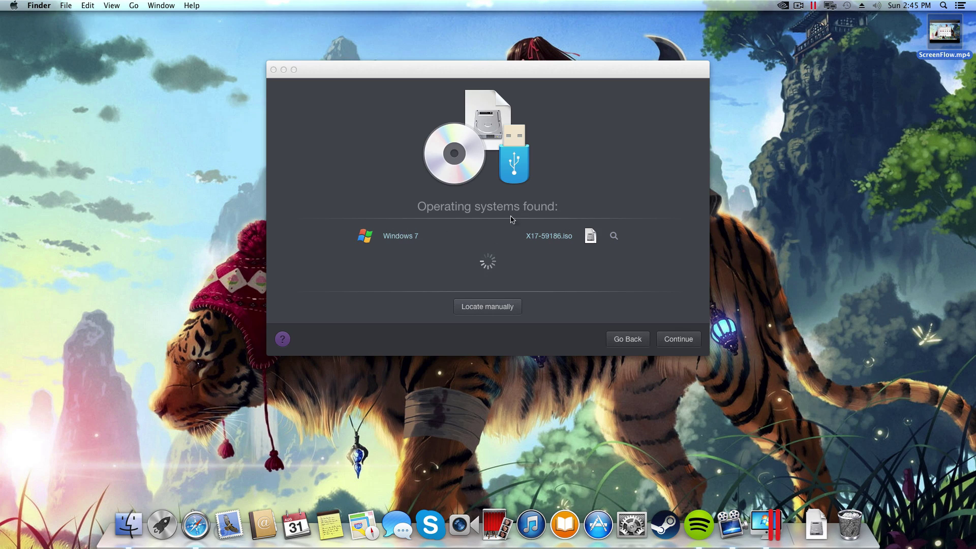
pyautogui.click(670, 342)
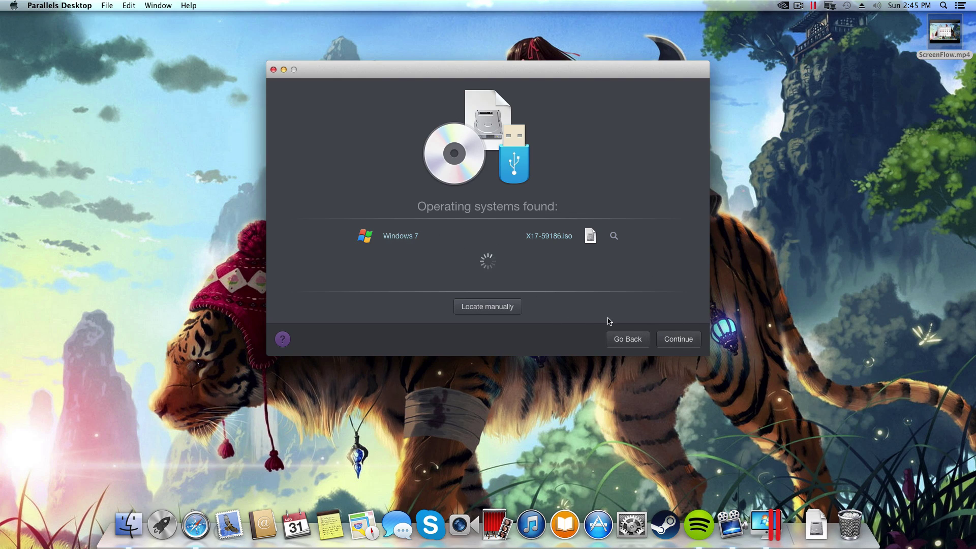
# Accept the detected Windows 7 image and paste the Windows product key into the key field
pyautogui.click(667, 341)
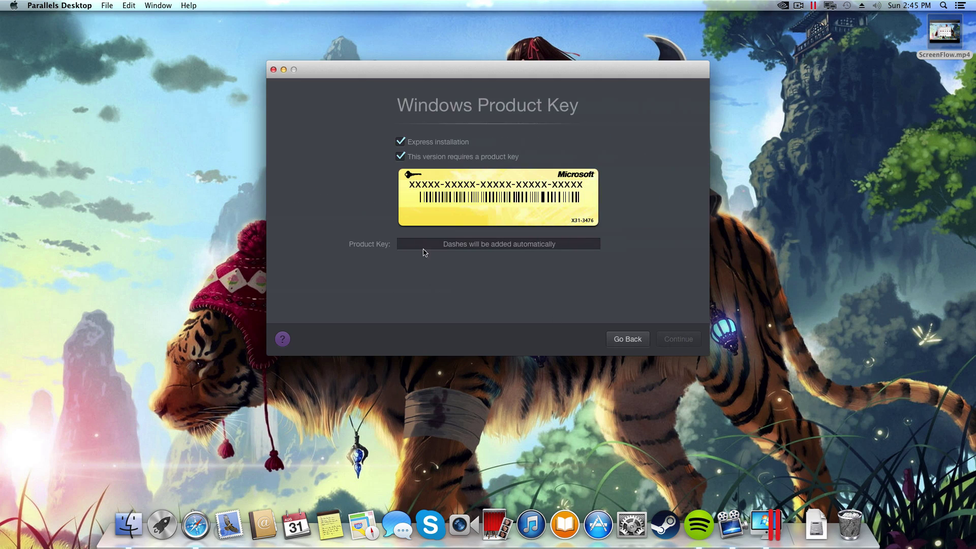
pyautogui.click(480, 246)
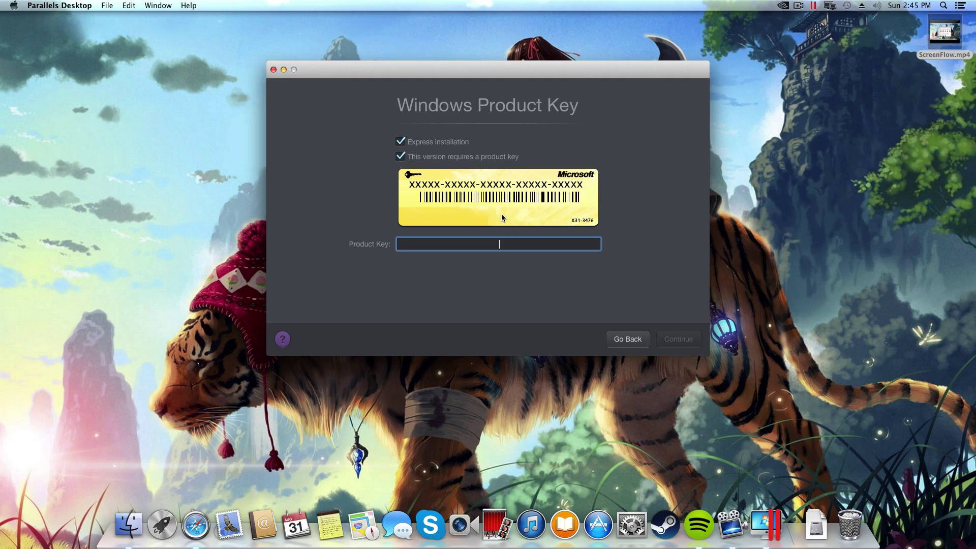
pyautogui.press('super+v')
pyautogui.write('XXXXXXXXXX')
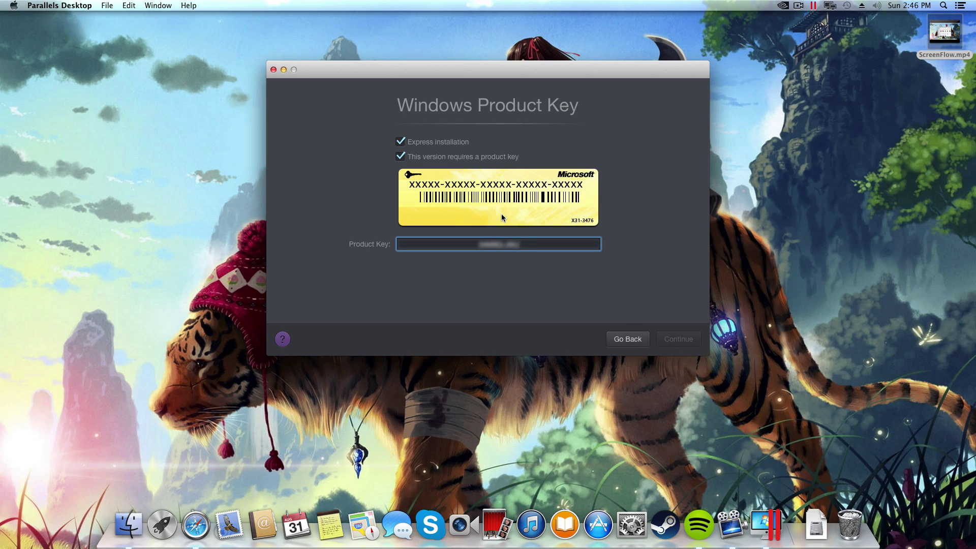
pyautogui.write('XXXXXXXX-XXXXX-X')
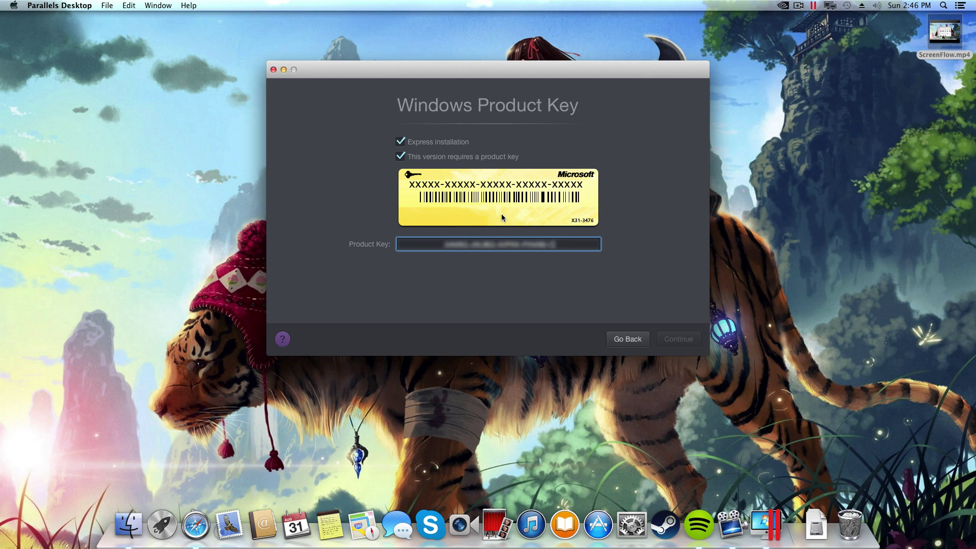
pyautogui.write('XXXX')
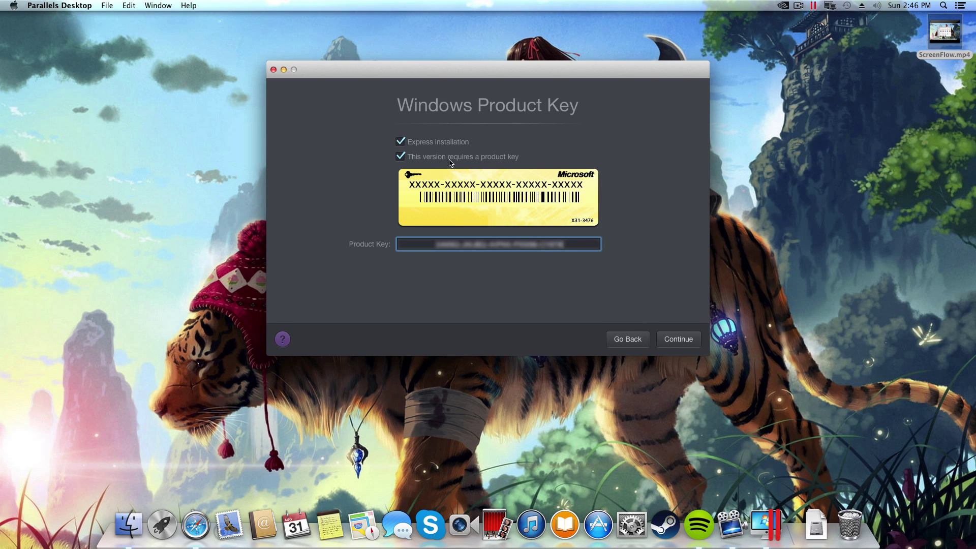
# Submit the product key, pick Games only as the main use, and accept the default name and location
pyautogui.click(678, 343)
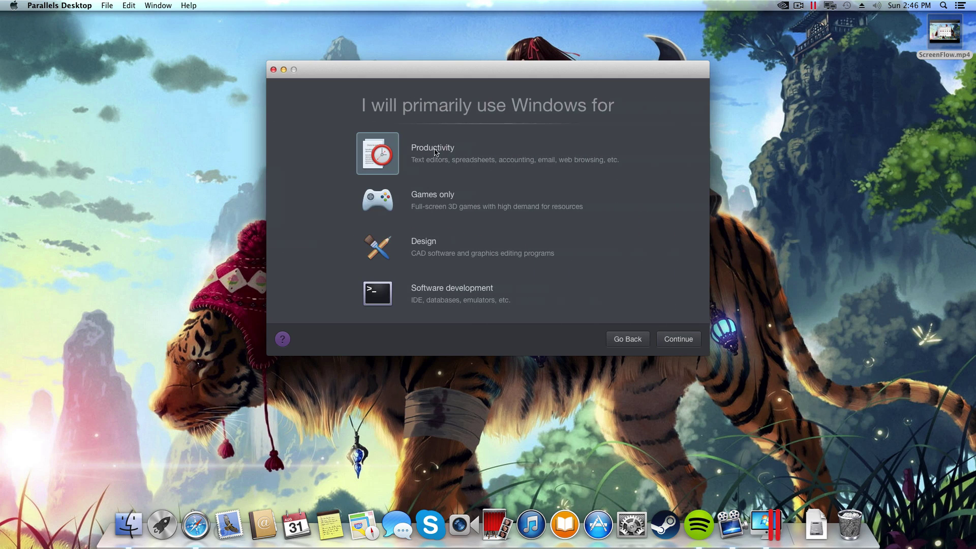
pyautogui.click(378, 202)
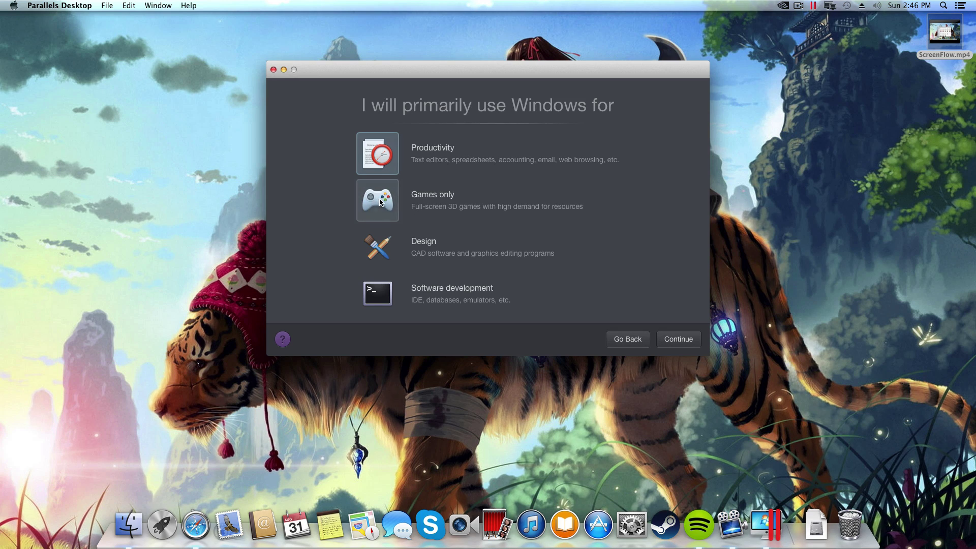
pyautogui.click(678, 341)
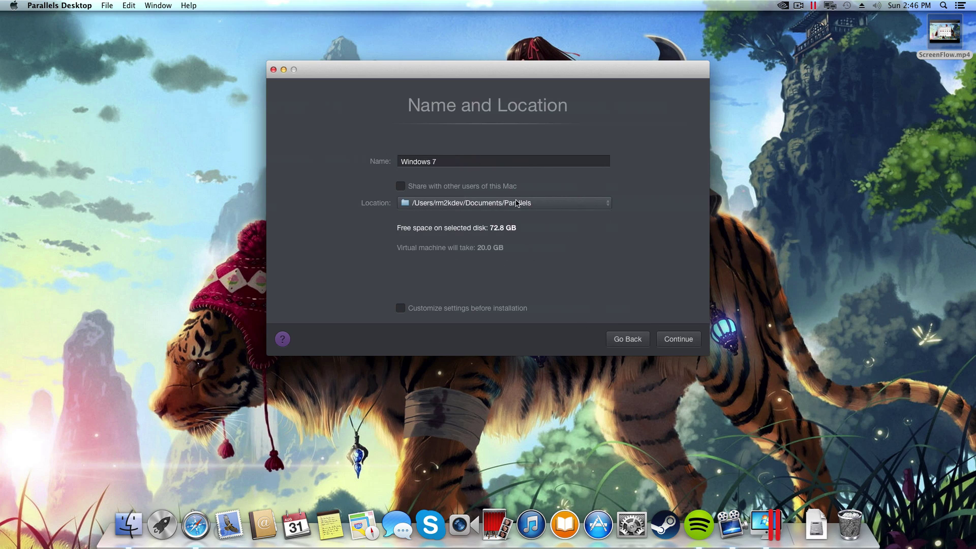
pyautogui.click(682, 346)
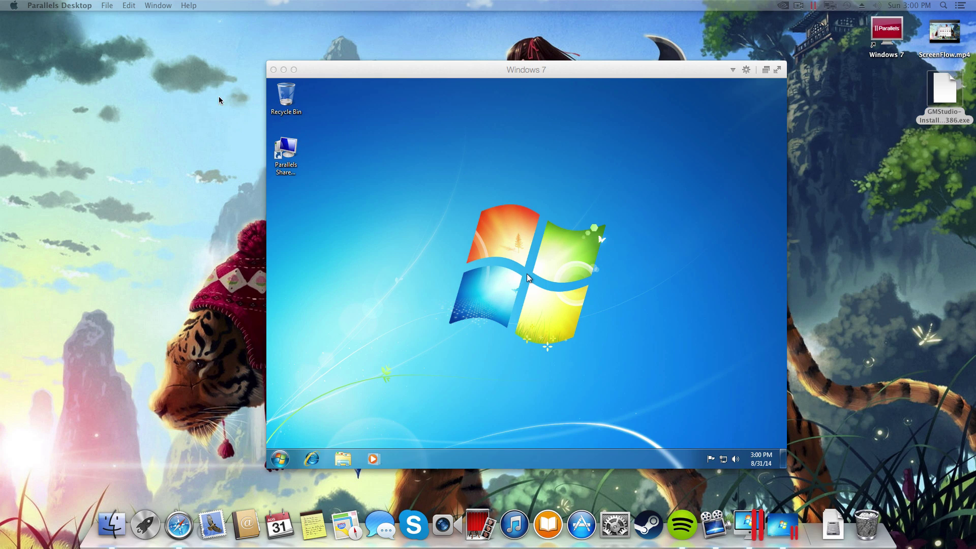
# Once Windows 7 finishes installing, make its virtual machine window active
pyautogui.click(397, 77)
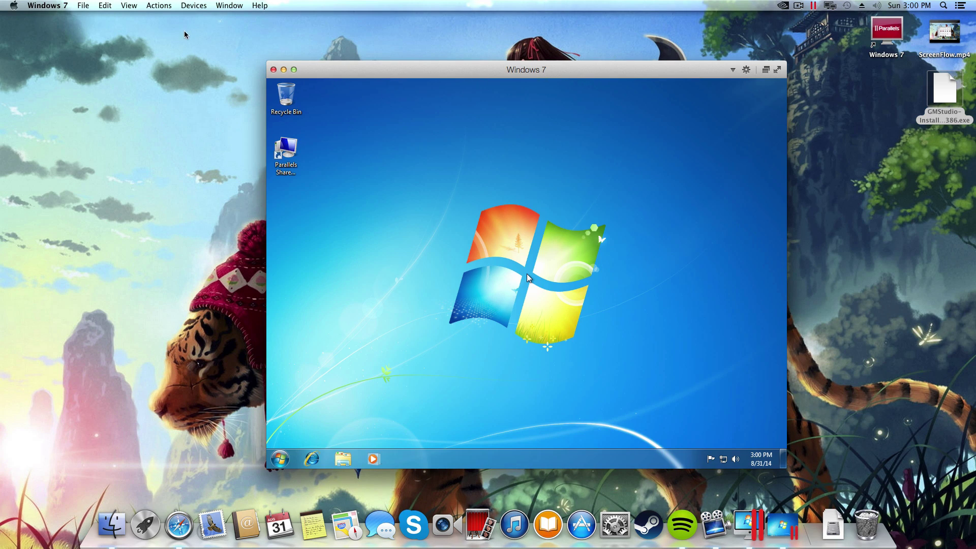
# Switch the Windows 7 virtual machine into Coherence mode via View > Enter Coherence
pyautogui.click(122, 6)
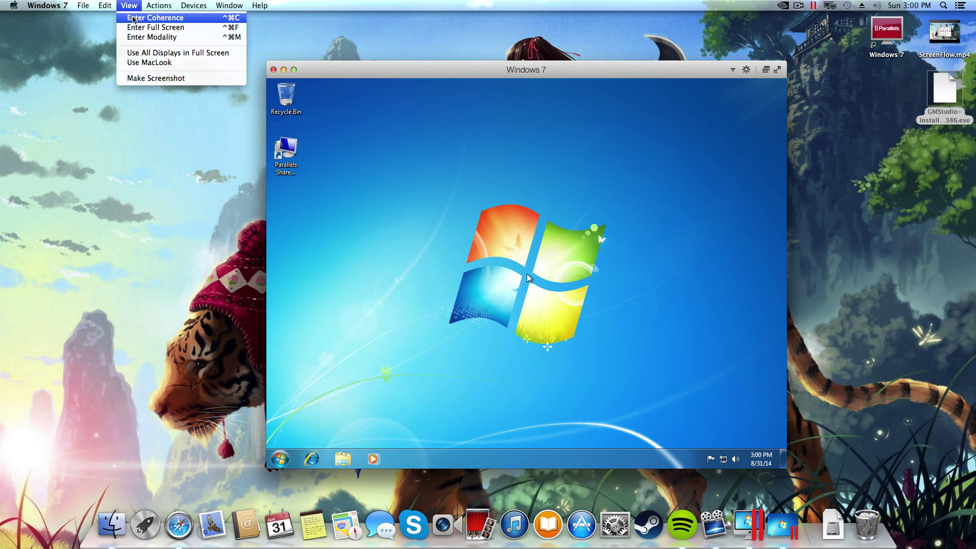
pyautogui.click(167, 21)
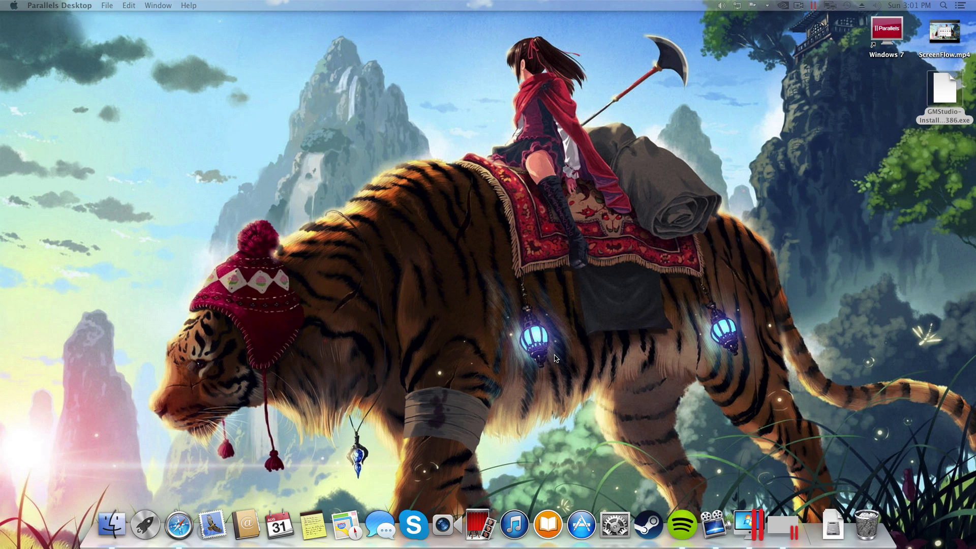
# Launch Solitaire from the Start menu, move, maximize and restore its window, then exit the game
pyautogui.click(782, 531)
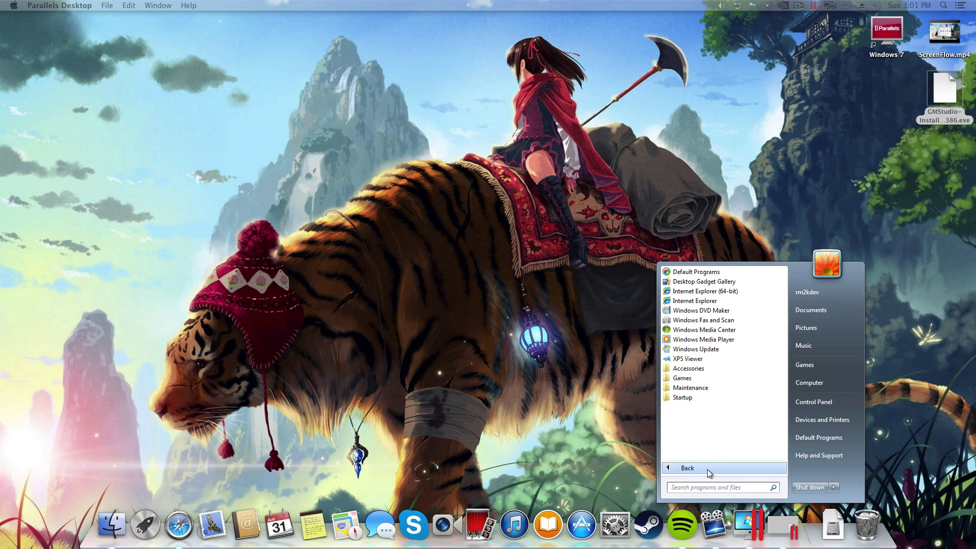
pyautogui.click(692, 430)
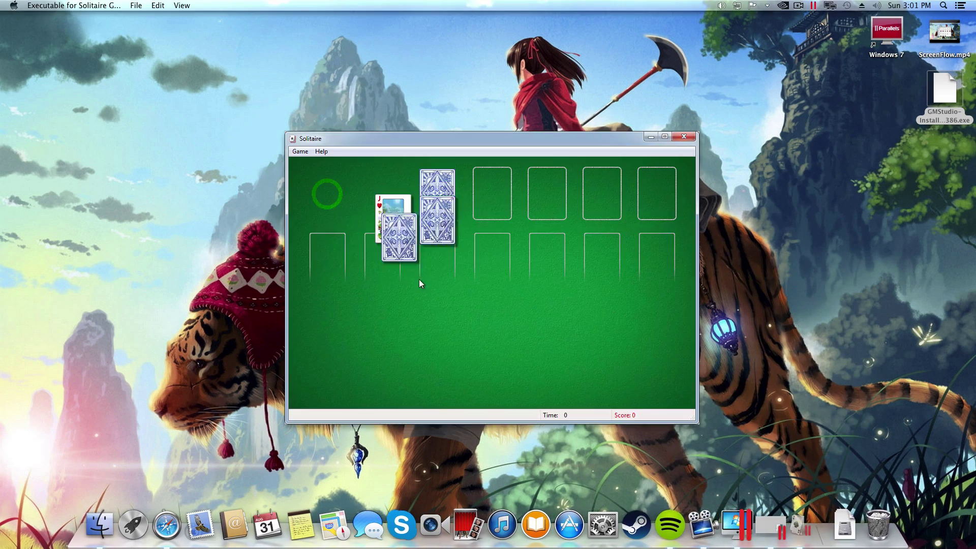
pyautogui.moveTo(483, 136); pyautogui.dragTo(522, 152)
pyautogui.doubleClick(521, 150)
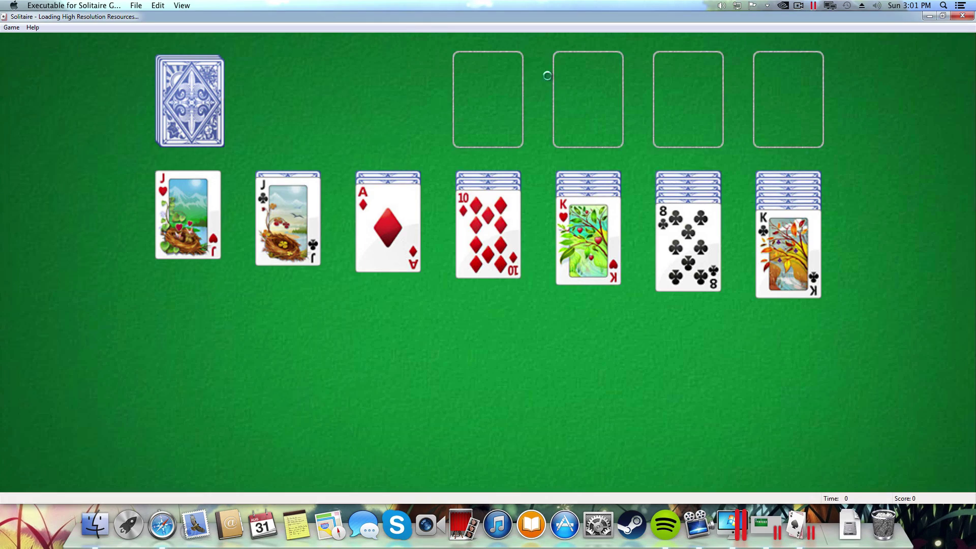
pyautogui.doubleClick(551, 17)
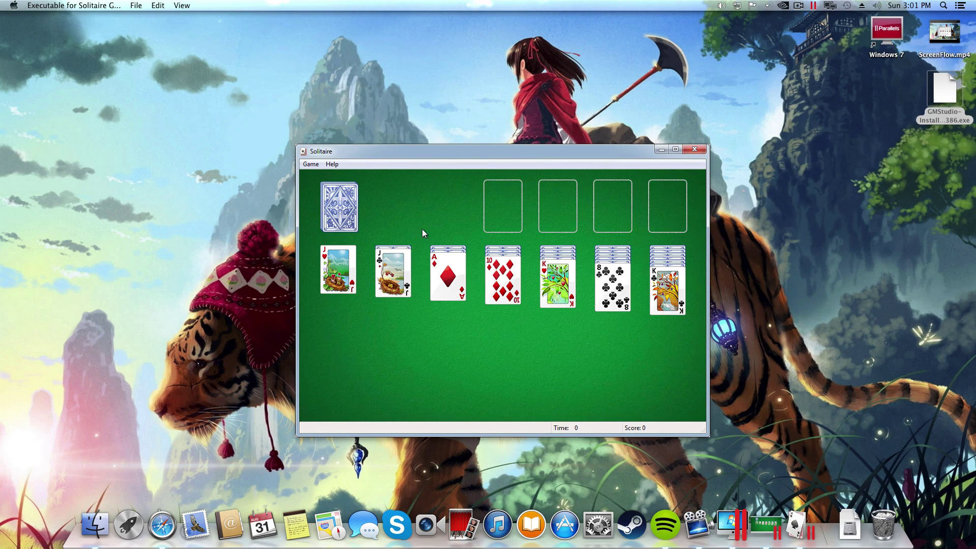
pyautogui.click(316, 165)
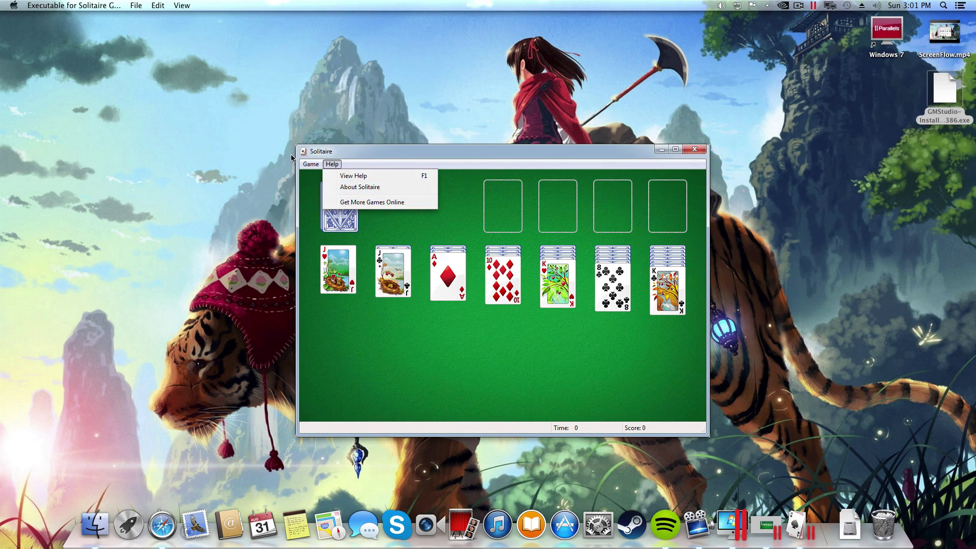
pyautogui.click(330, 255)
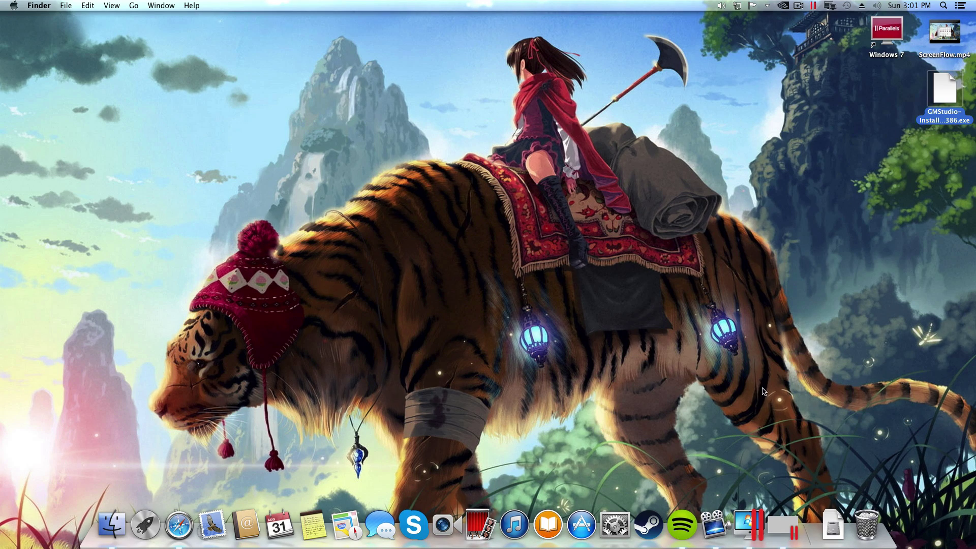
# Browse Computer to the Desktop folder on Home on 'psf' (Z:) and select GMStudio-Installer-1.3.1386
pyautogui.click(787, 511)
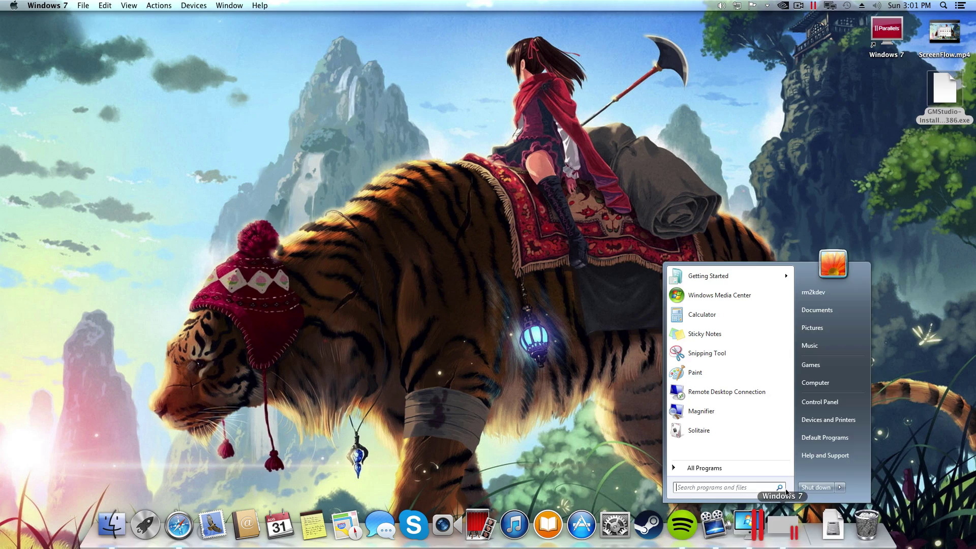
pyautogui.click(813, 385)
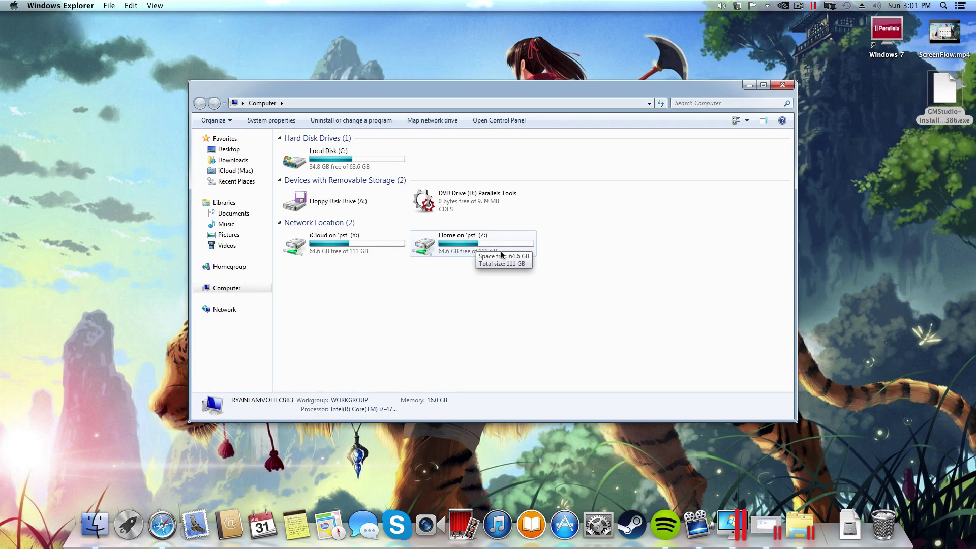
pyautogui.click(473, 246)
pyautogui.doubleClick(473, 246)
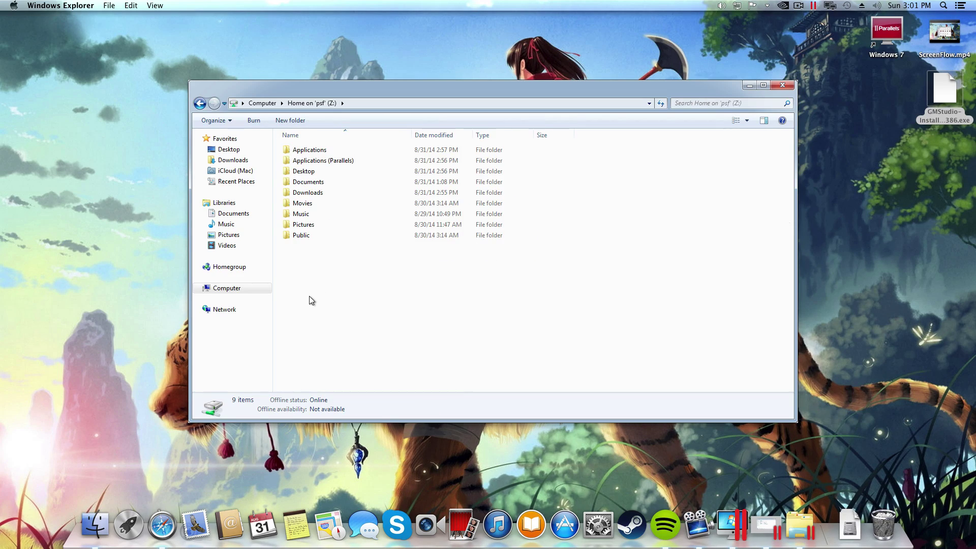
pyautogui.click(305, 174)
pyautogui.doubleClick(305, 174)
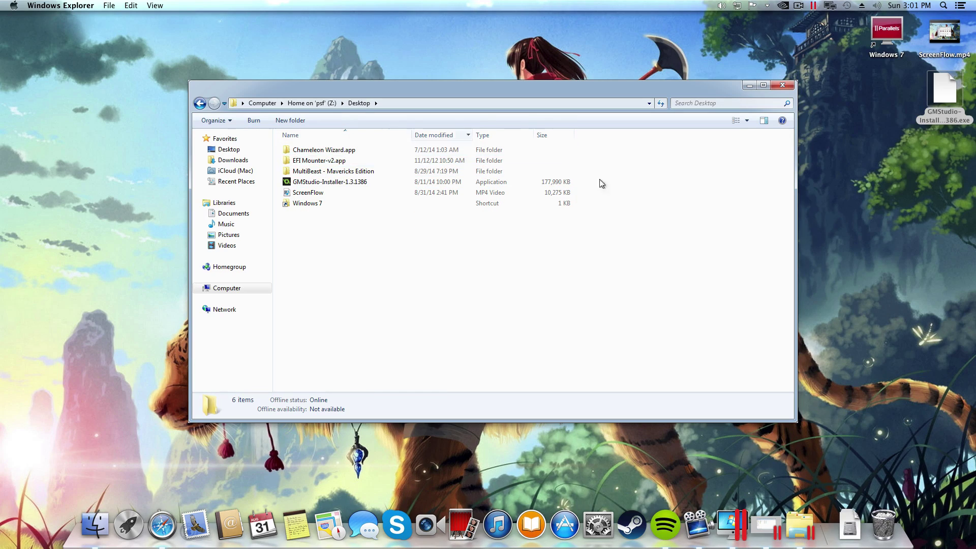
pyautogui.click(332, 184)
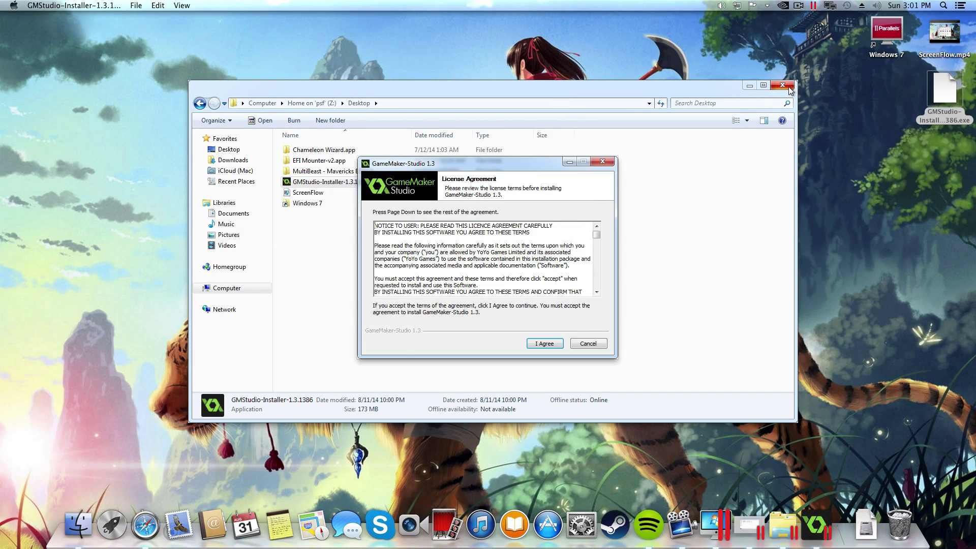
# Close Explorer, accept the license and install GameMaker-Studio 1.3 with default components and location
pyautogui.click(782, 87)
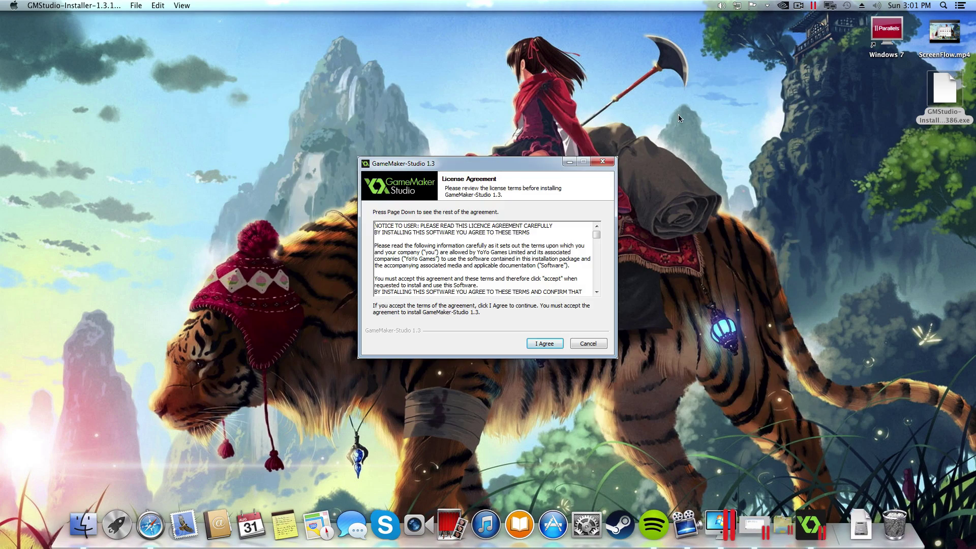
pyautogui.moveTo(475, 167)
pyautogui.mouseDown()
pyautogui.moveTo(516, 166)
pyautogui.moveTo(458, 166)
pyautogui.mouseUp()
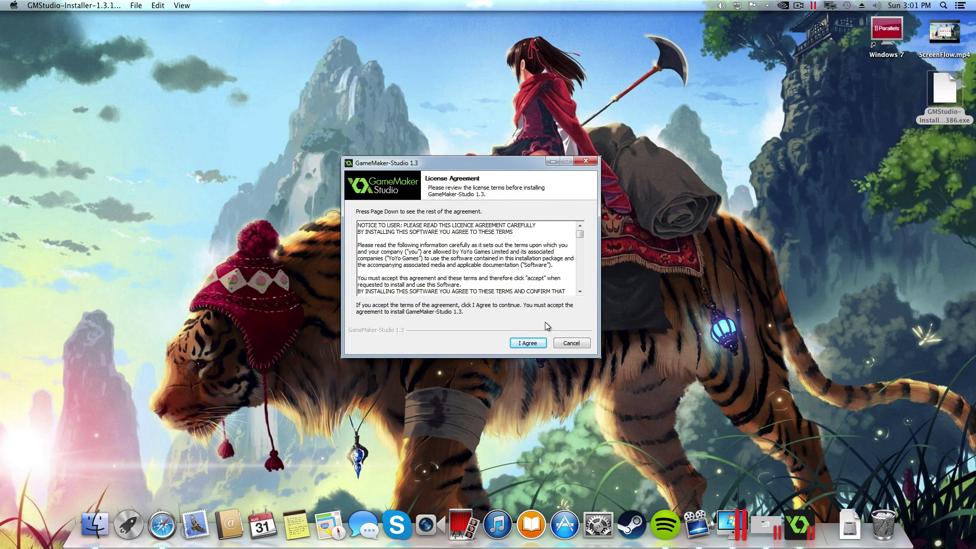
pyautogui.click(528, 343)
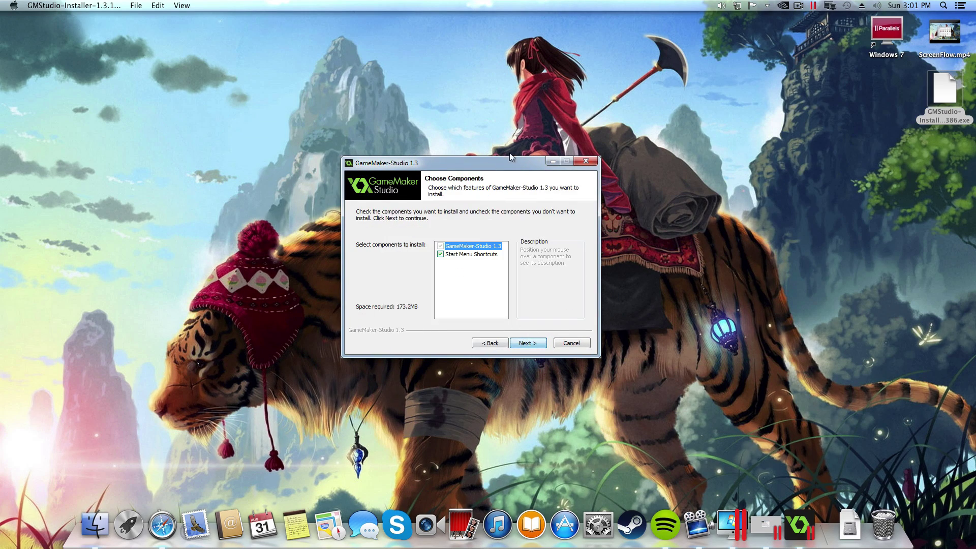
pyautogui.click(543, 343)
pyautogui.click(528, 343)
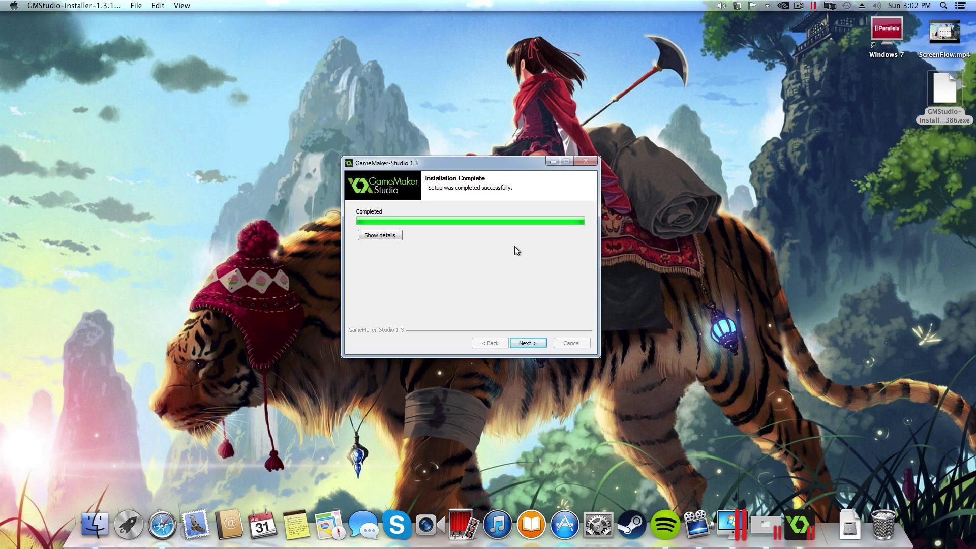
# Move past the Installation Complete page and finish the GameMaker-Studio setup wizard
pyautogui.click(524, 344)
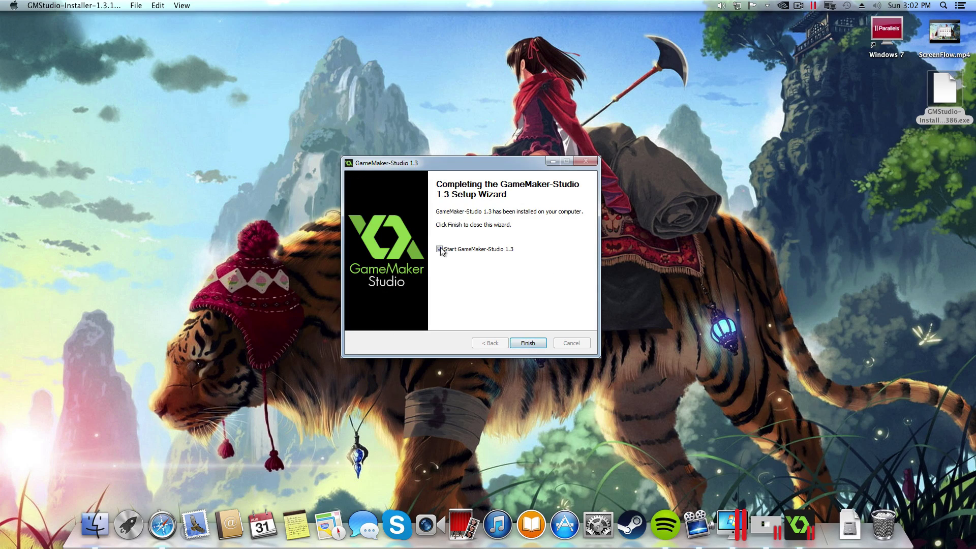
pyautogui.click(527, 343)
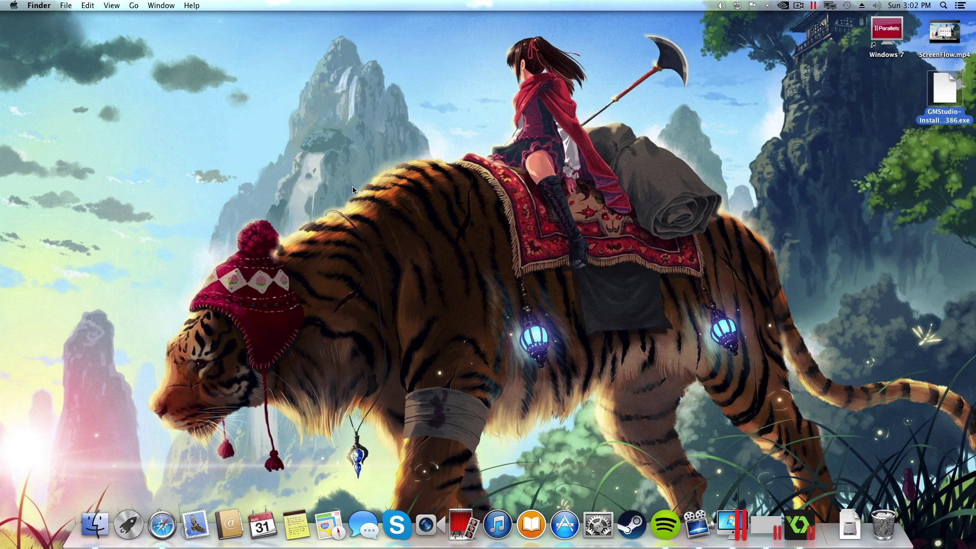
# Launch GameMaker Studio and look through its application menu
pyautogui.click(809, 533)
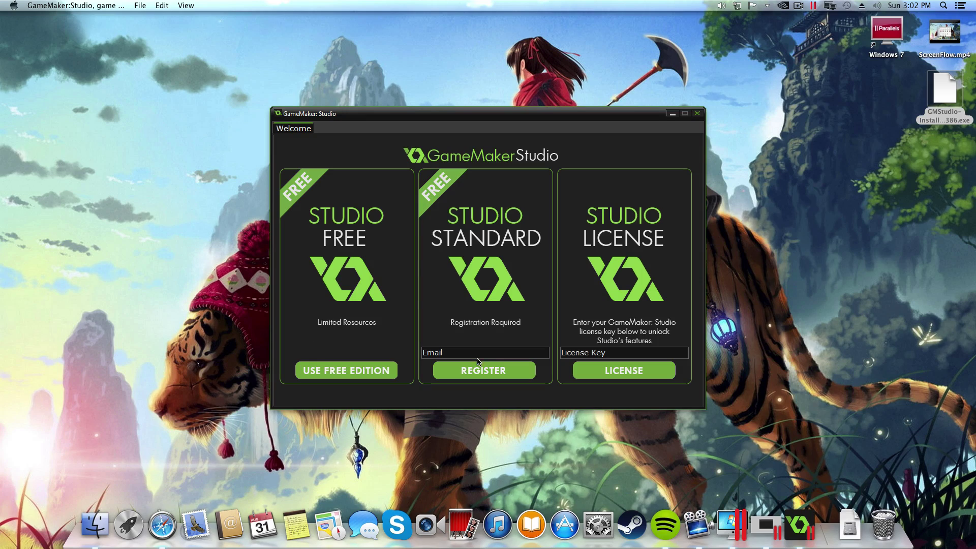
pyautogui.click(78, 5)
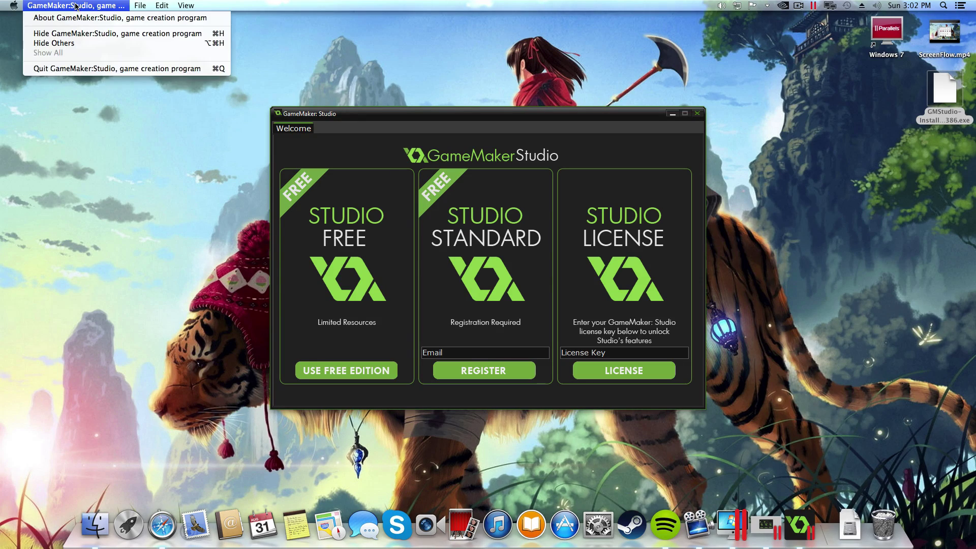
pyautogui.moveTo(186, 5)
pyautogui.moveTo(74, 6)
pyautogui.click(387, 105)
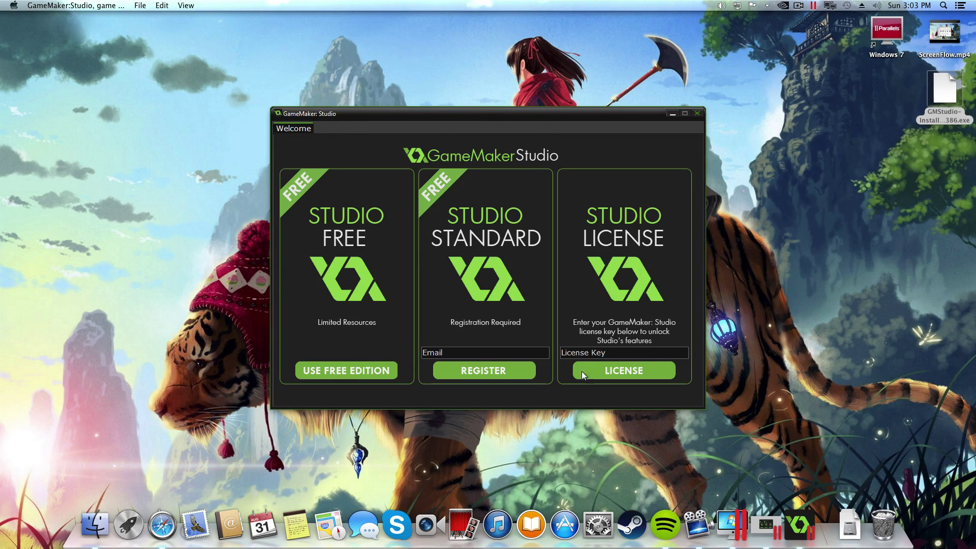
# Choose the Free edition and accept the success and restart notices so GameMaker quits
pyautogui.click(344, 372)
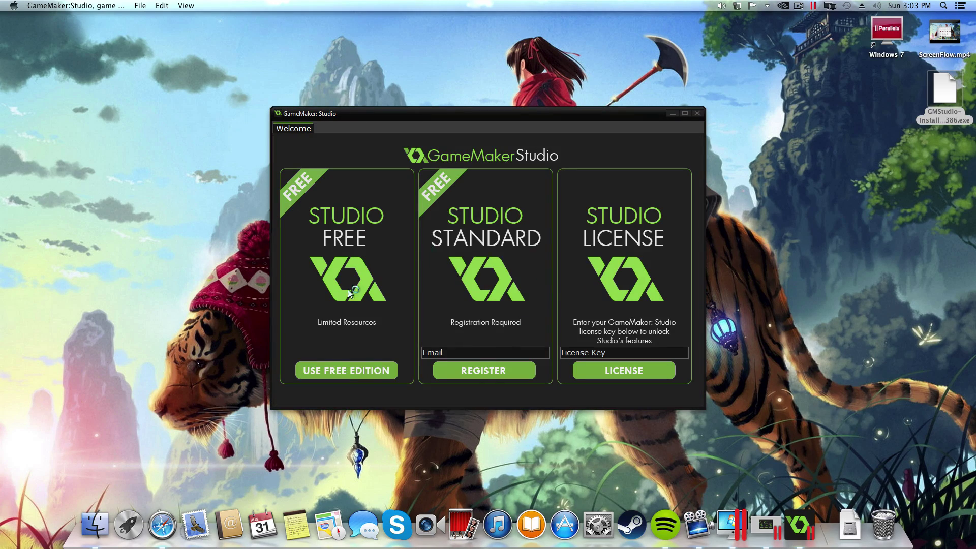
pyautogui.click(554, 280)
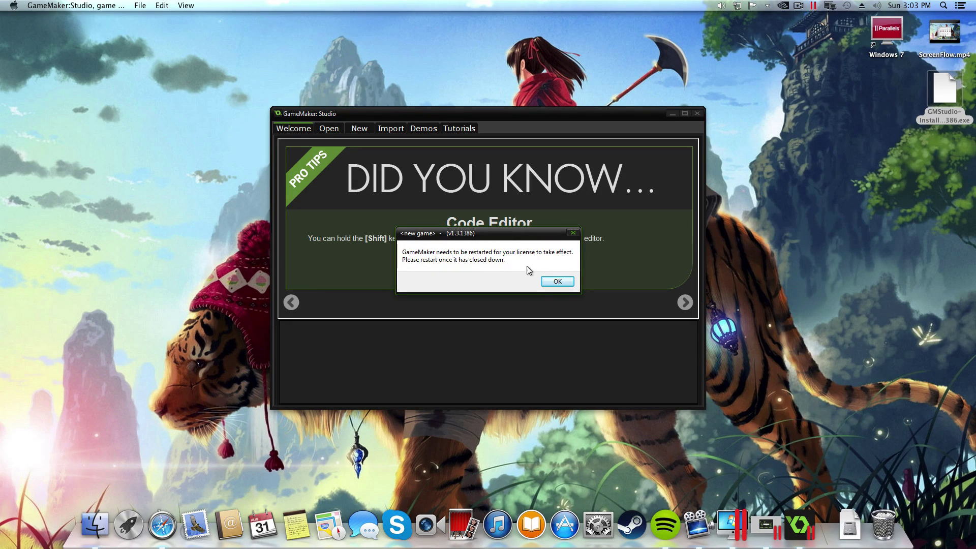
pyautogui.click(549, 281)
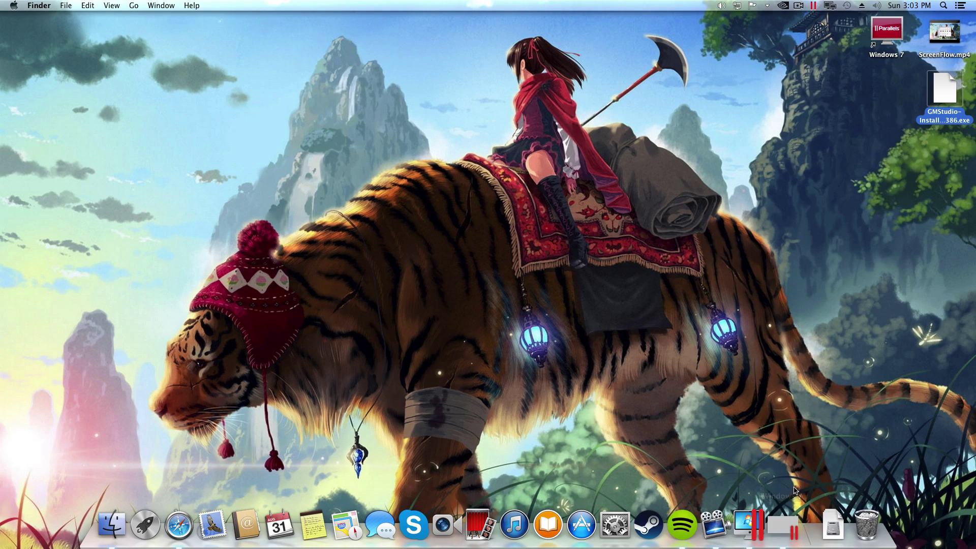
# Launch GameMaker-Studio 1.3 from the Start menu's All Programs folder
pyautogui.click(783, 534)
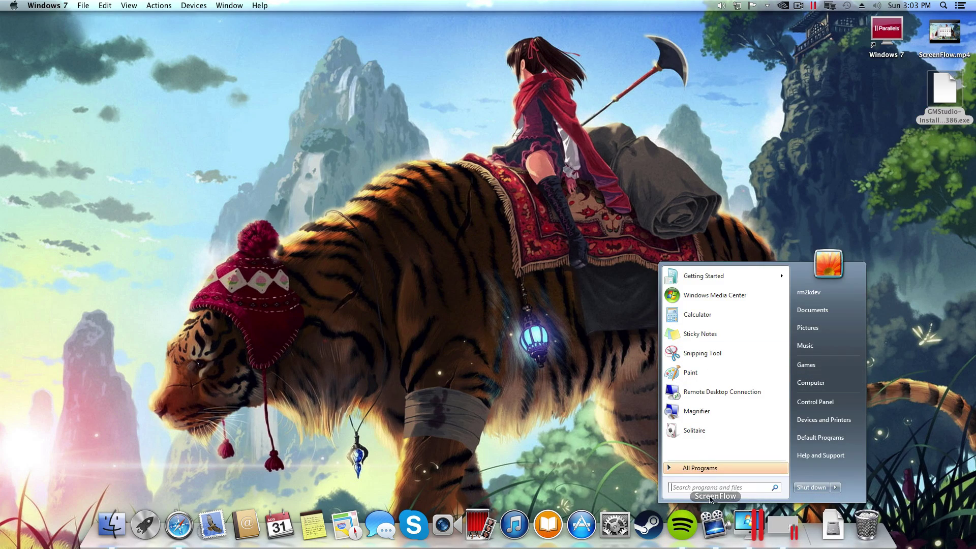
pyautogui.click(712, 468)
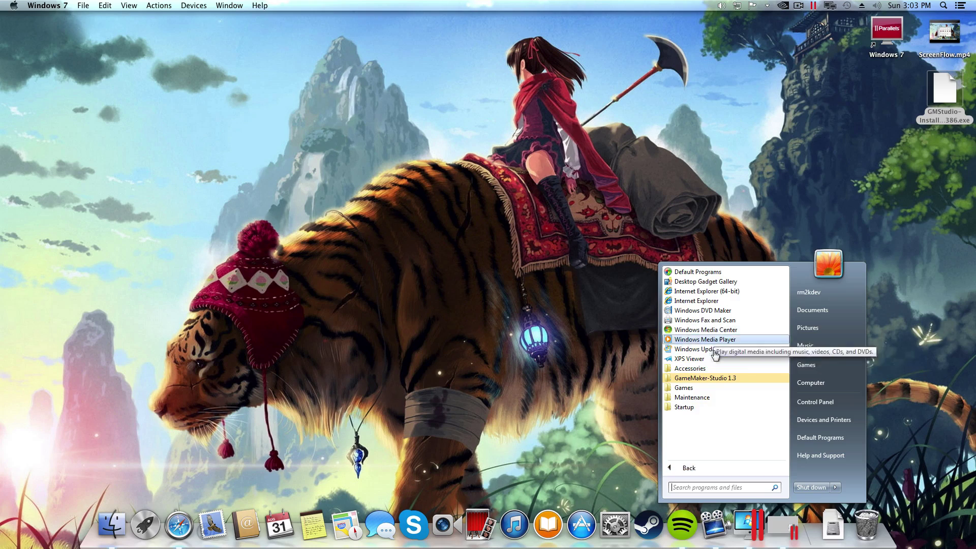
pyautogui.click(699, 379)
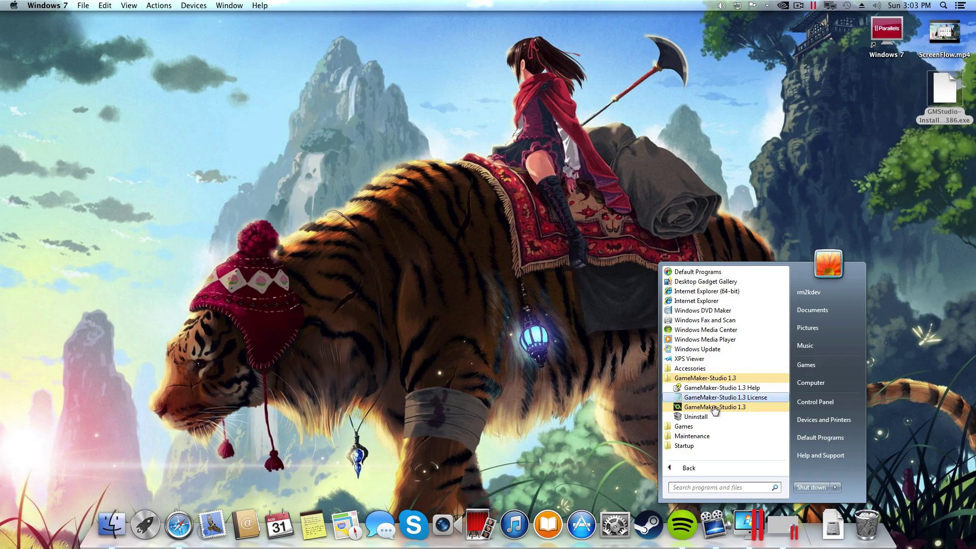
pyautogui.click(695, 408)
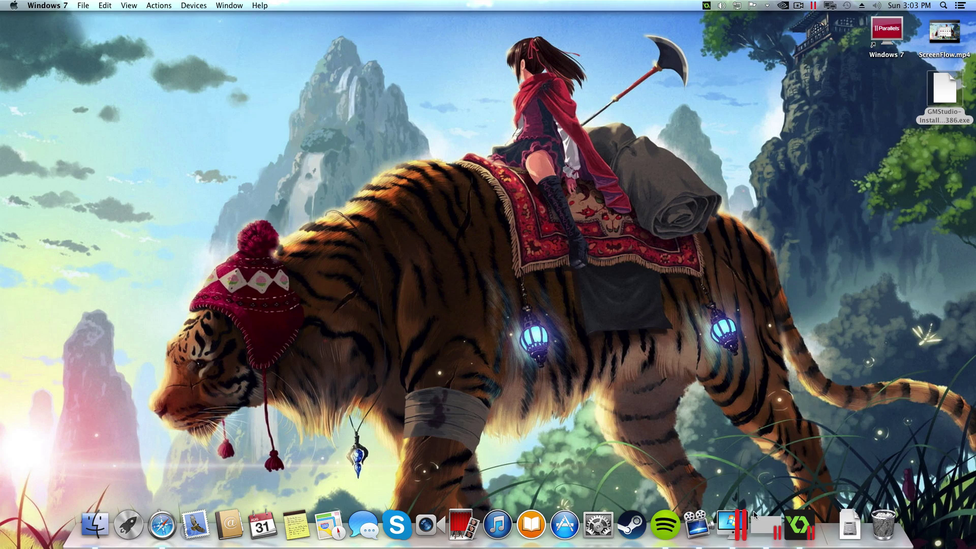
# Pin GameMaker-Studio 1.3 to the Start menu
pyautogui.click(768, 521)
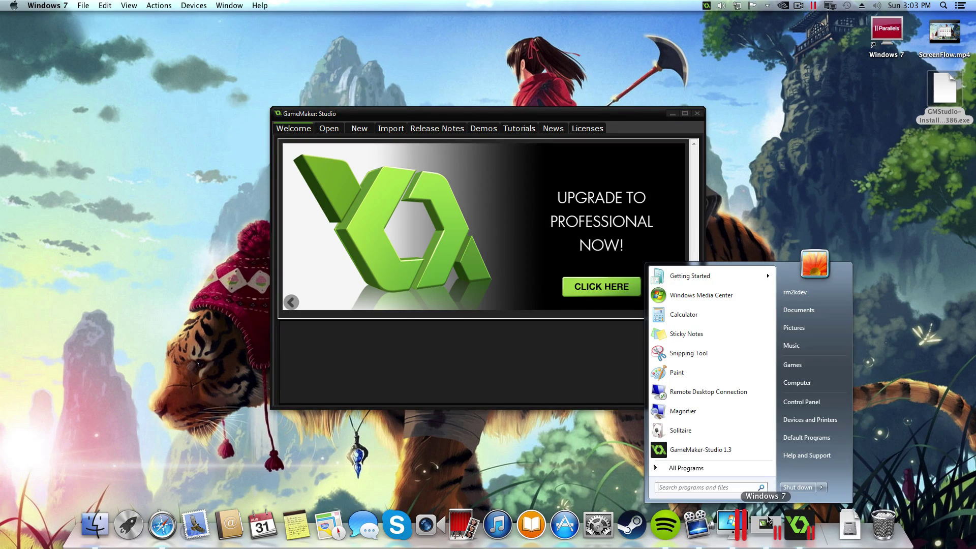
pyautogui.rightClick(698, 451)
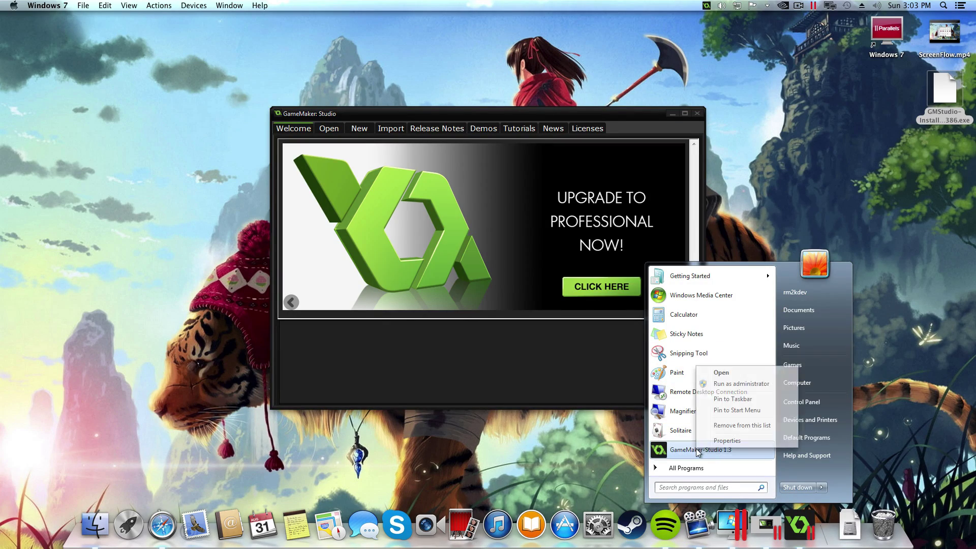
pyautogui.click(752, 411)
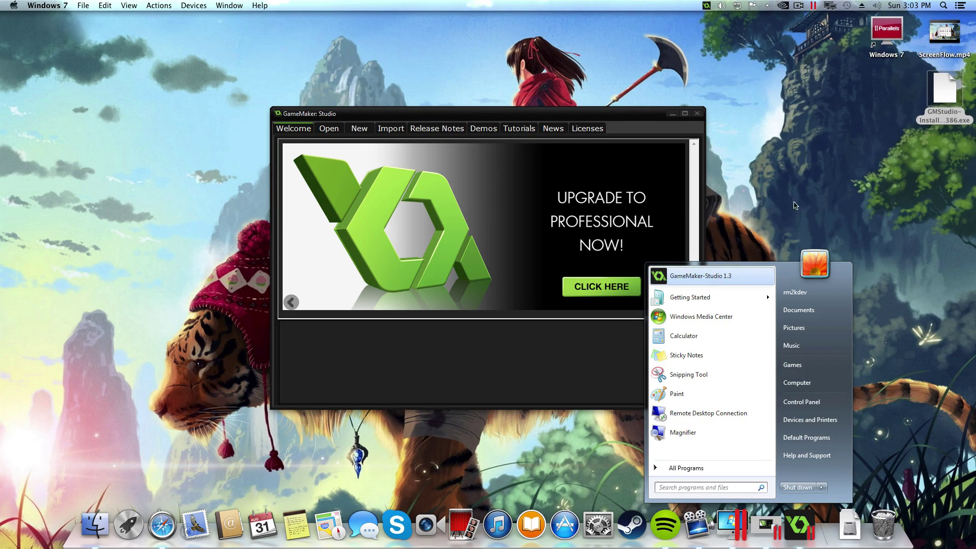
pyautogui.click(820, 196)
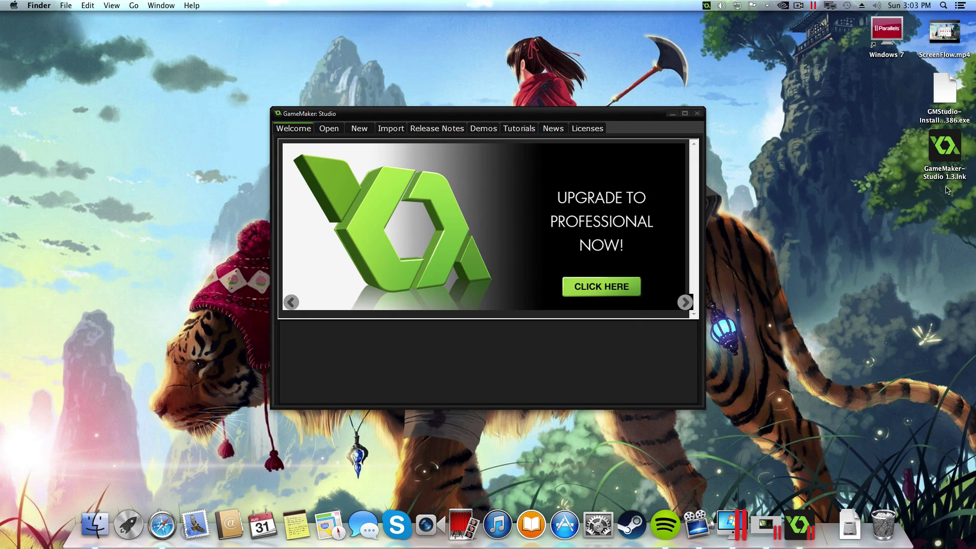
# Quit GameMaker: Studio and relaunch it from the new desktop shortcut
pyautogui.click(941, 155)
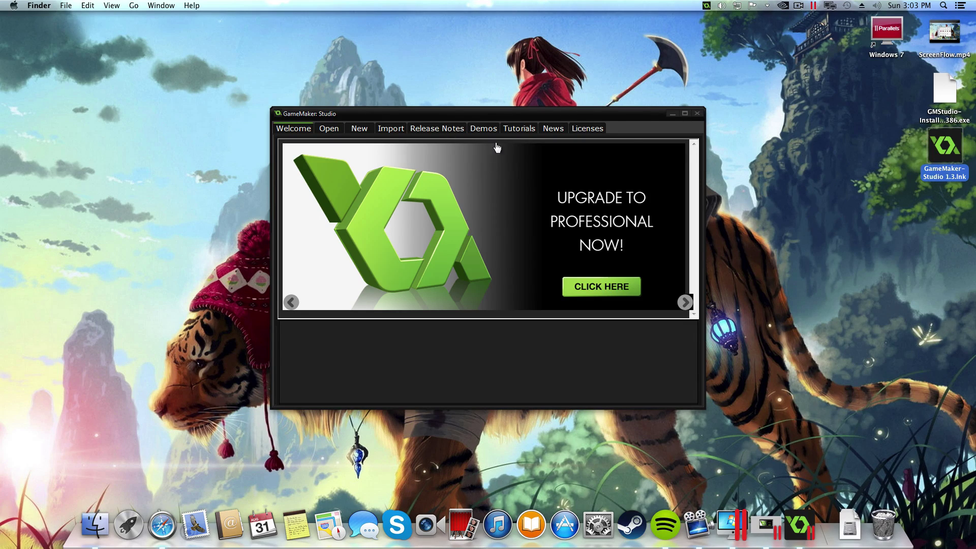
pyautogui.click(697, 113)
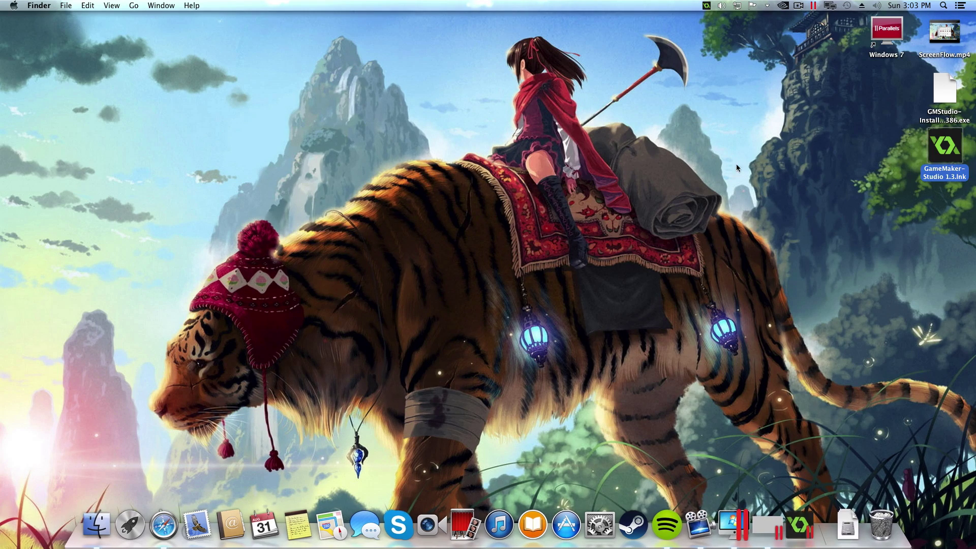
pyautogui.doubleClick(943, 151)
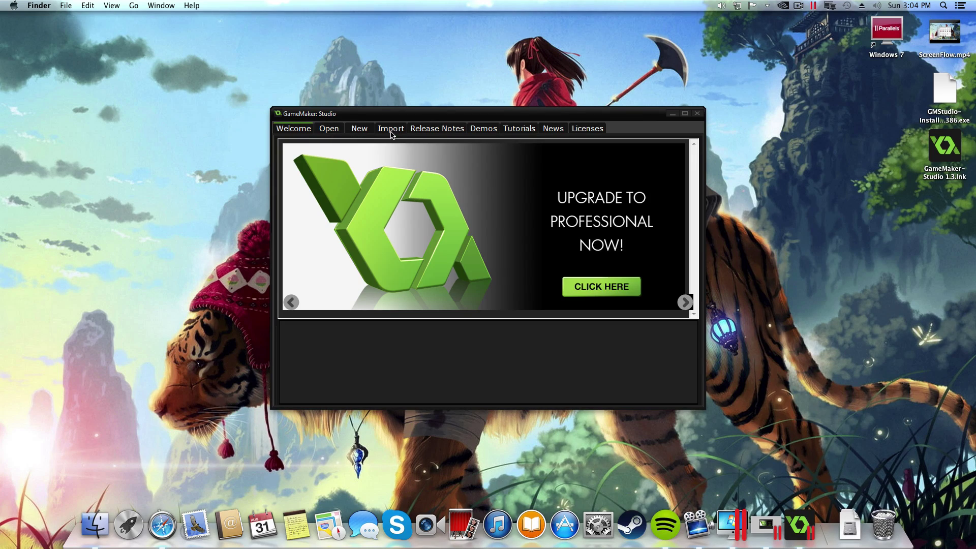
# Create a new project named 'va', discarding changes to the previous project
pyautogui.click(360, 128)
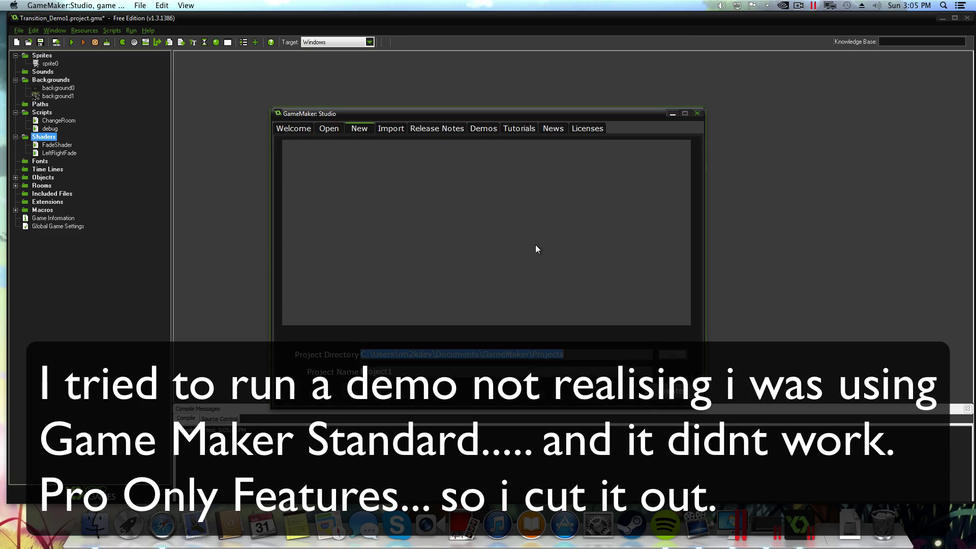
pyautogui.doubleClick(494, 371)
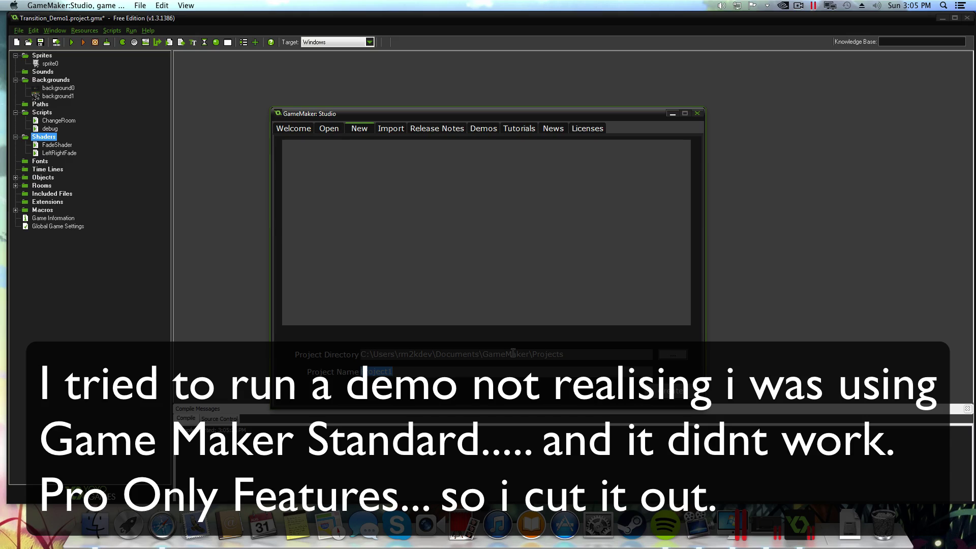
pyautogui.write('va')
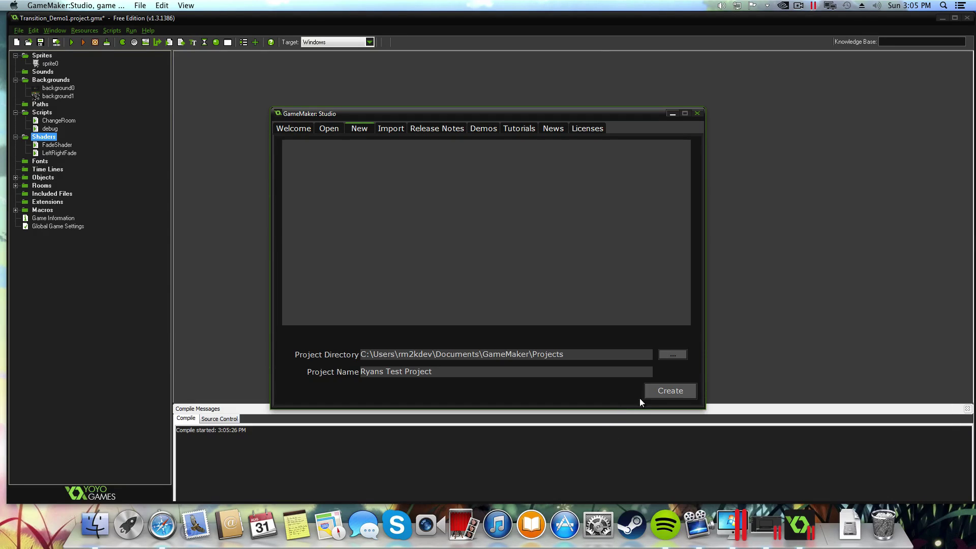
pyautogui.click(645, 395)
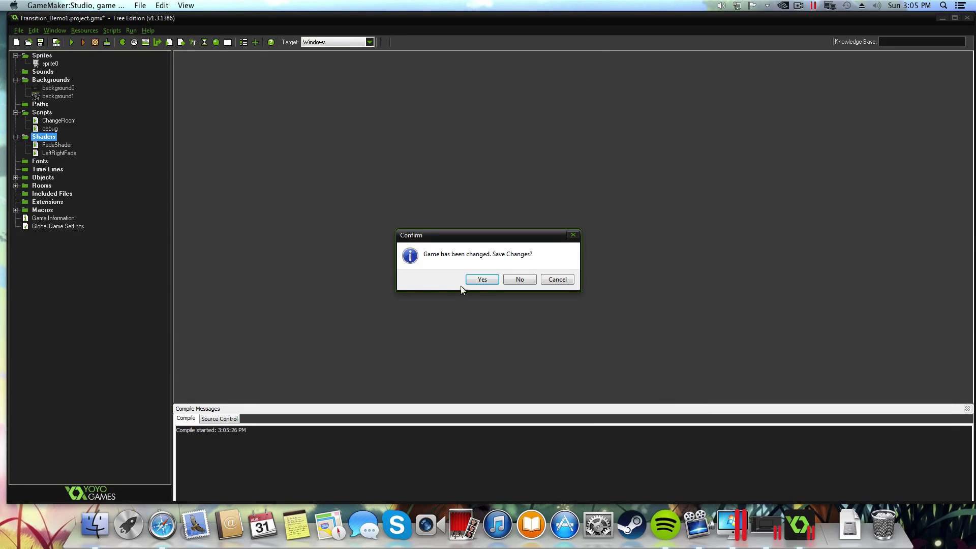
pyautogui.click(519, 280)
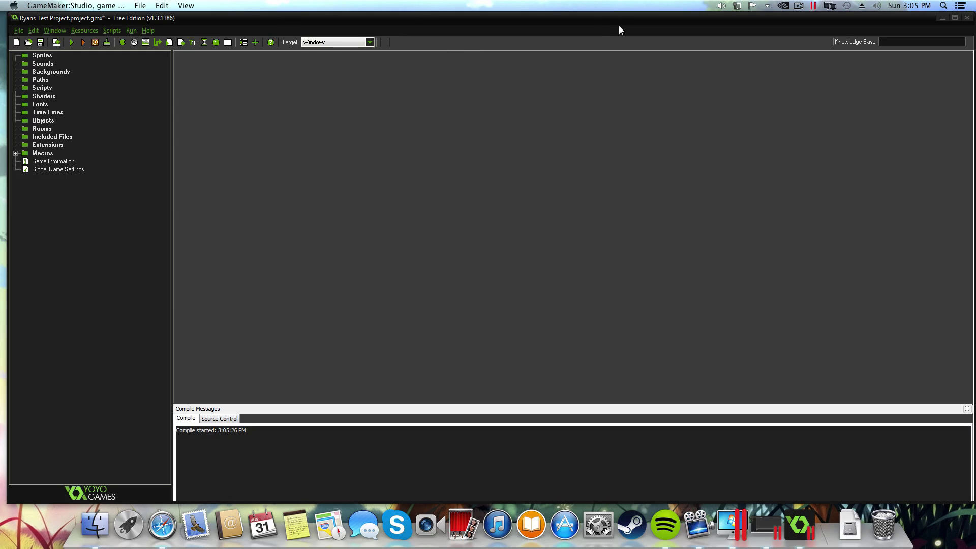
# Create sprite0 and open a new blank frame in the image editor
pyautogui.rightClick(34, 57)
pyautogui.click(40, 63)
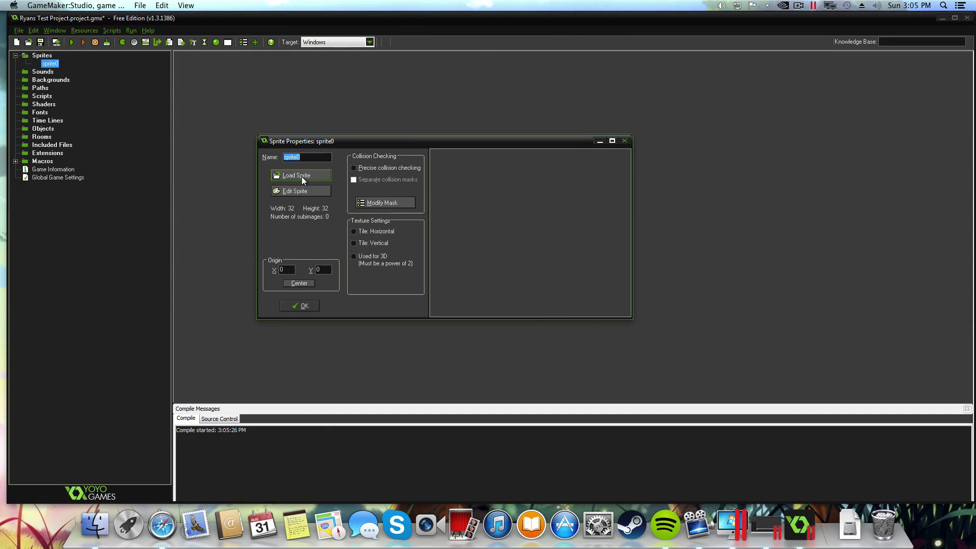
pyautogui.click(303, 187)
pyautogui.click(342, 116)
pyautogui.click(455, 284)
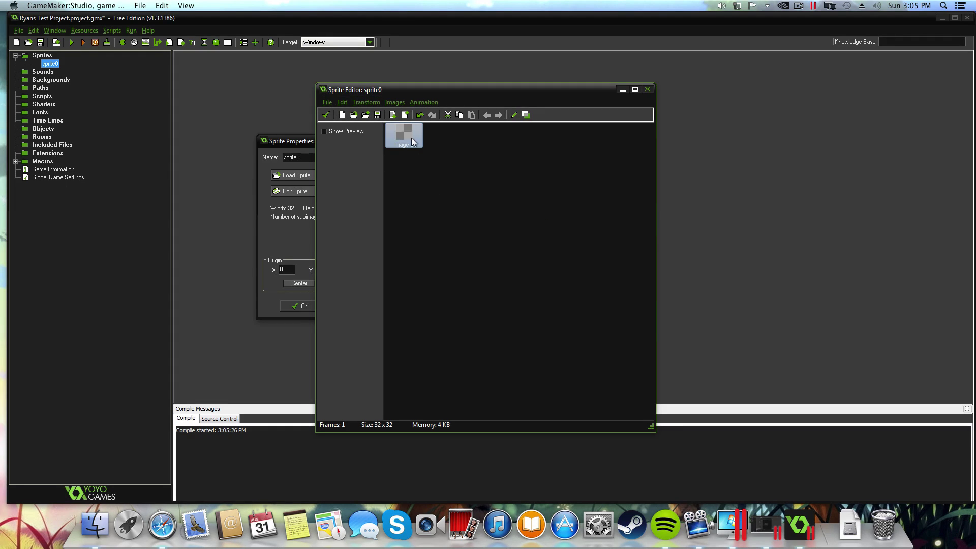
pyautogui.doubleClick(410, 136)
# Draw a green-outlined white circle filling the canvas
pyautogui.scroll(4, 416, 150)
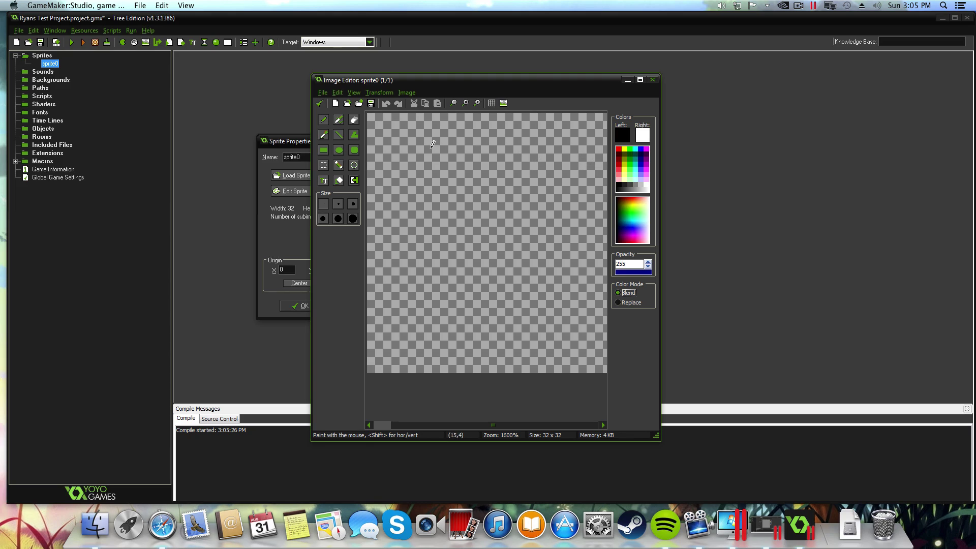
pyautogui.click(631, 154)
pyautogui.moveTo(563, 157)
pyautogui.mouseDown()
pyautogui.moveTo(458, 239)
pyautogui.moveTo(504, 186)
pyautogui.moveTo(445, 244)
pyautogui.moveTo(439, 214)
pyautogui.moveTo(524, 209)
pyautogui.mouseUp()
pyautogui.click(340, 150)
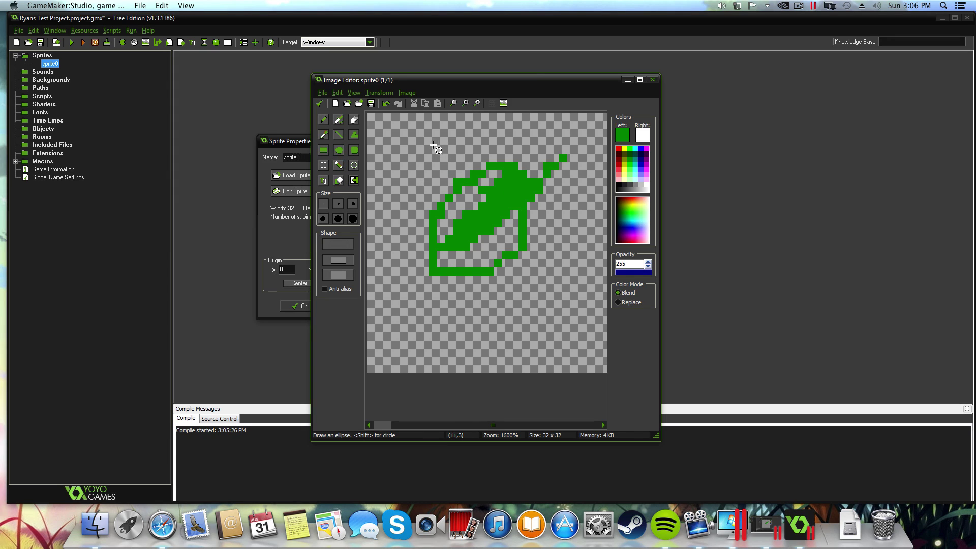
pyautogui.moveTo(432, 144)
pyautogui.mouseDown()
pyautogui.moveTo(580, 290)
pyautogui.moveTo(568, 302)
pyautogui.mouseUp()
pyautogui.moveTo(397, 131); pyautogui.dragTo(583, 315)
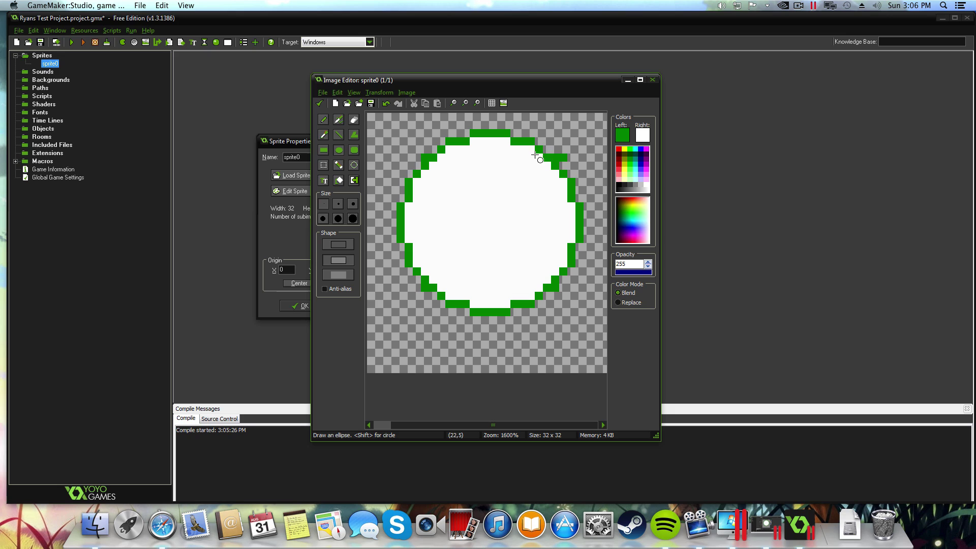
# Clean up stray outline pixels, making them transparent with replace painting mode
pyautogui.click(324, 120)
pyautogui.rightClick(564, 156)
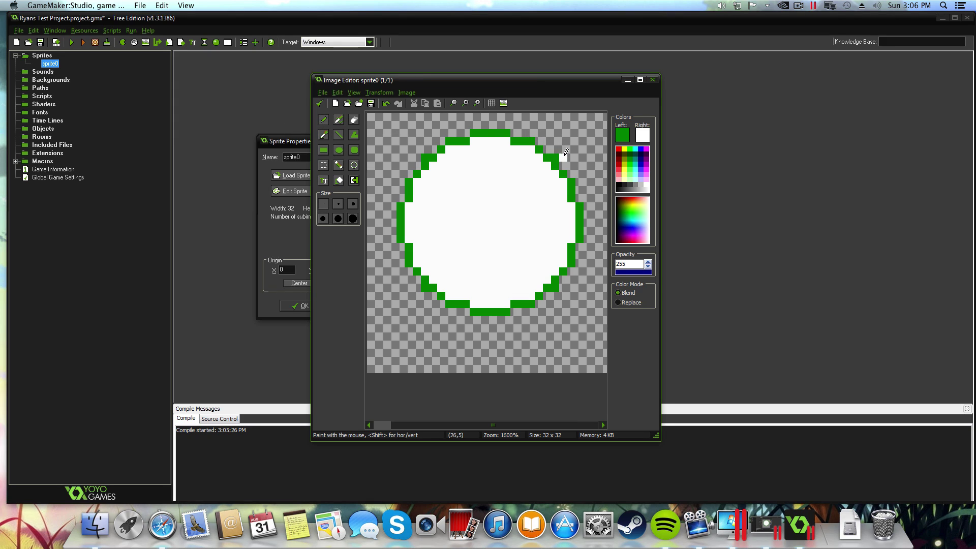
pyautogui.moveTo(628, 265); pyautogui.dragTo(610, 263)
pyautogui.write('0')
pyautogui.click(632, 273)
pyautogui.click(567, 153)
# Draw black eyes and a smiling mouth, then accept the smiley image
pyautogui.click(618, 186)
pyautogui.moveTo(450, 179); pyautogui.dragTo(456, 203)
pyautogui.moveTo(531, 179); pyautogui.dragTo(531, 209)
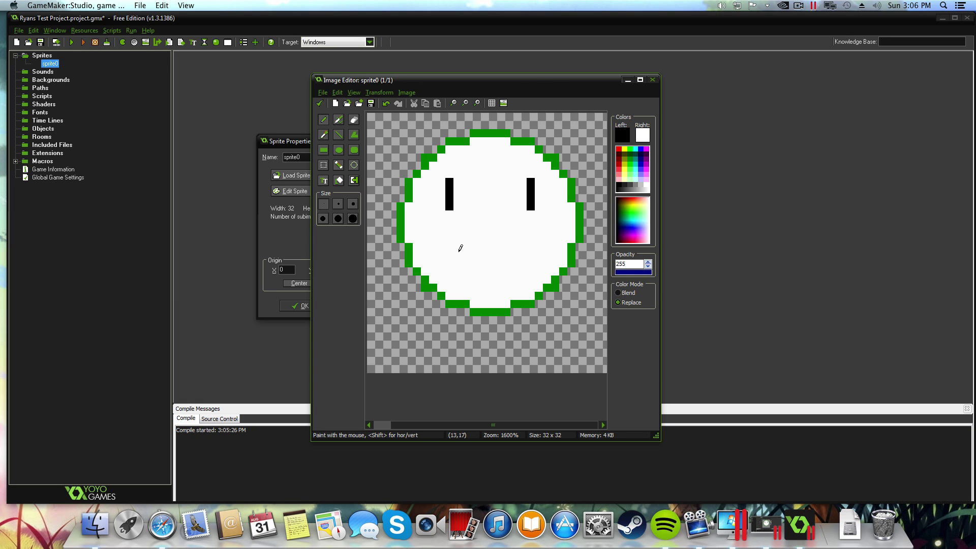
pyautogui.moveTo(456, 253)
pyautogui.mouseDown()
pyautogui.moveTo(515, 263)
pyautogui.moveTo(523, 254)
pyautogui.moveTo(484, 271)
pyautogui.moveTo(531, 265)
pyautogui.moveTo(452, 262)
pyautogui.mouseUp()
pyautogui.click(496, 271)
pyautogui.rightClick(490, 264)
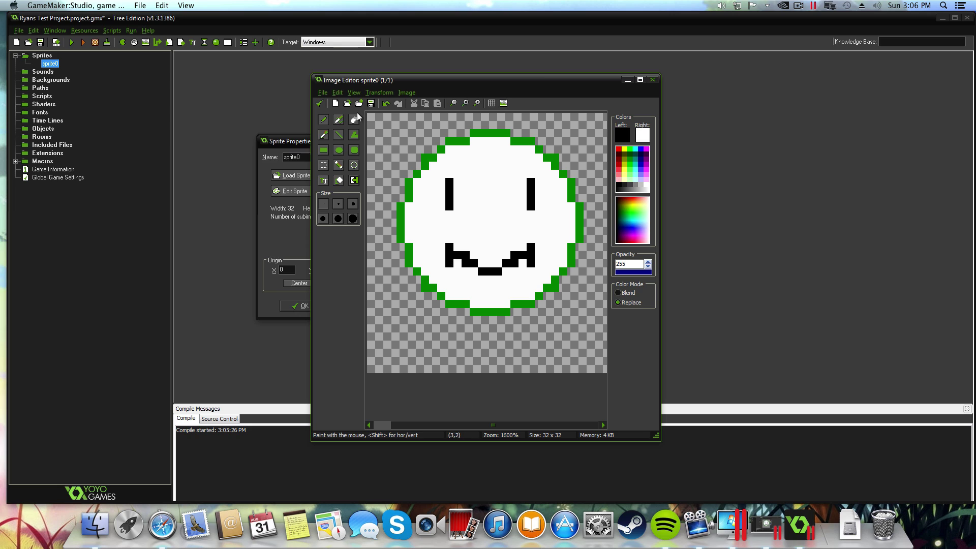
pyautogui.click(319, 103)
# Create an object named obj_Player that uses the sprite0 smiley
pyautogui.click(326, 115)
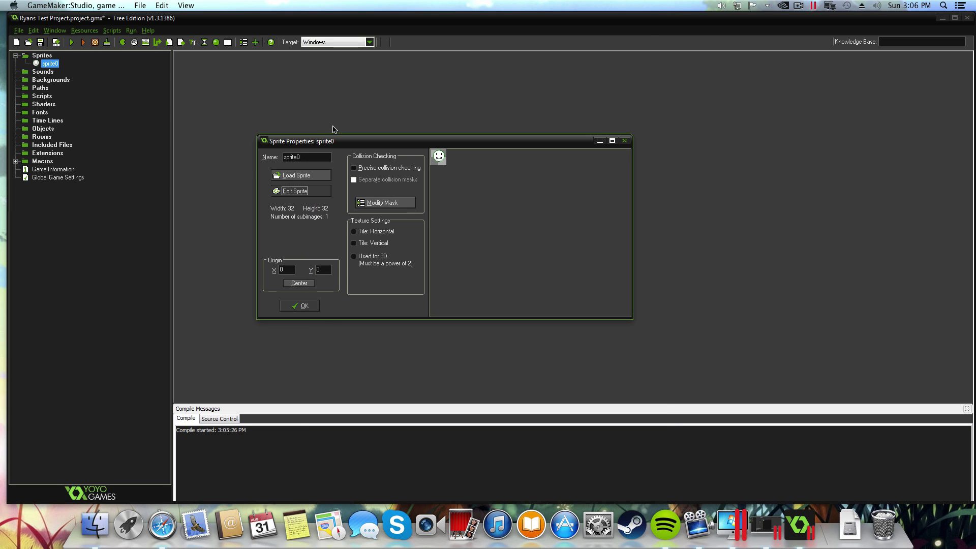
pyautogui.click(300, 306)
pyautogui.rightClick(51, 130)
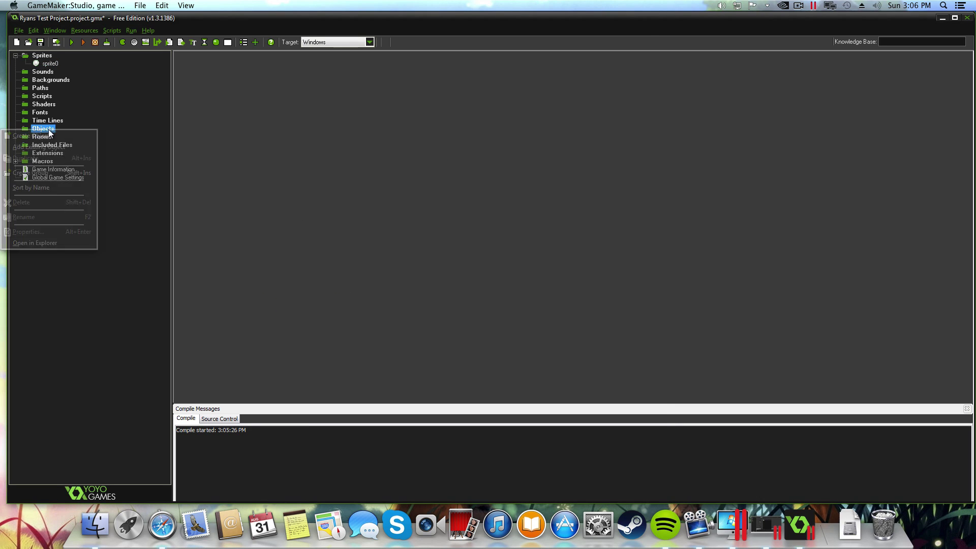
pyautogui.click(51, 135)
pyautogui.click(331, 178)
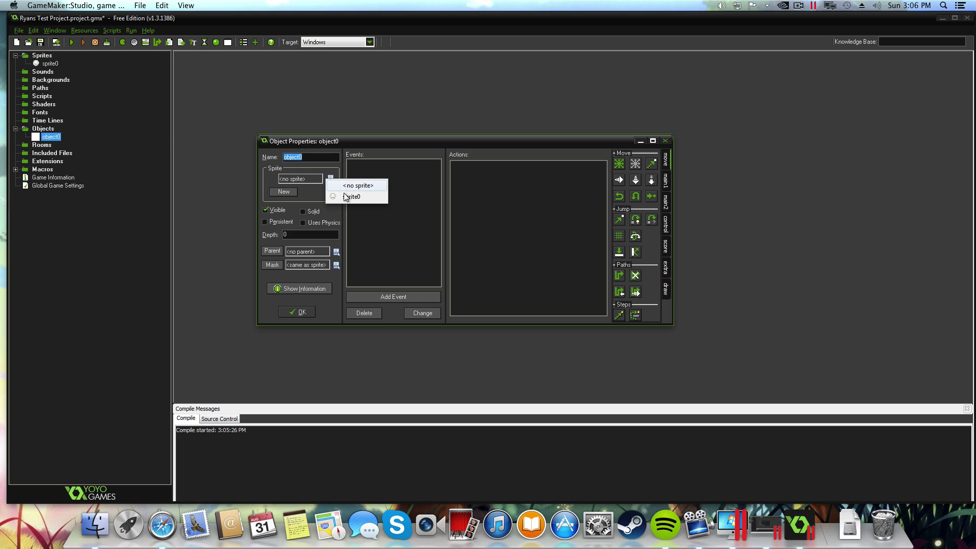
pyautogui.click(351, 196)
pyautogui.write('obj_Player')
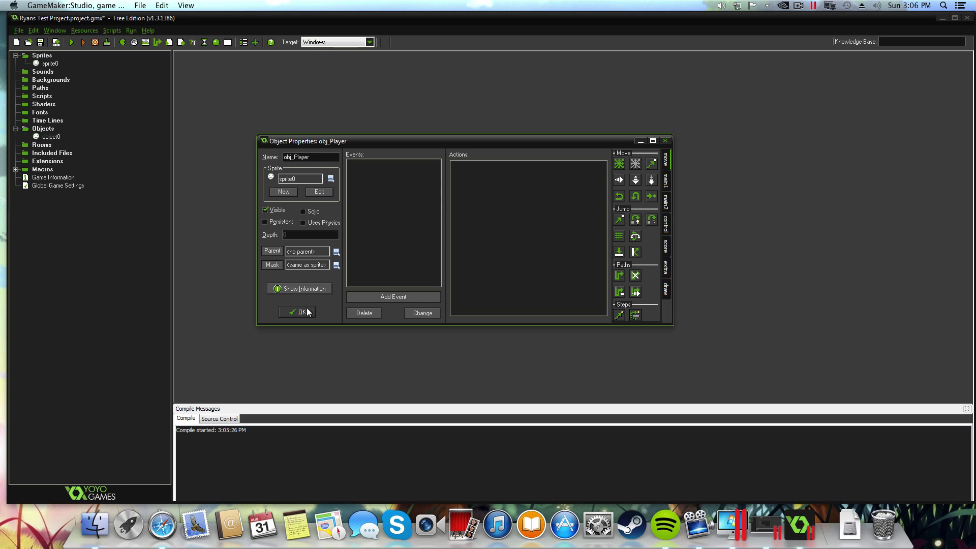
pyautogui.press('Return')
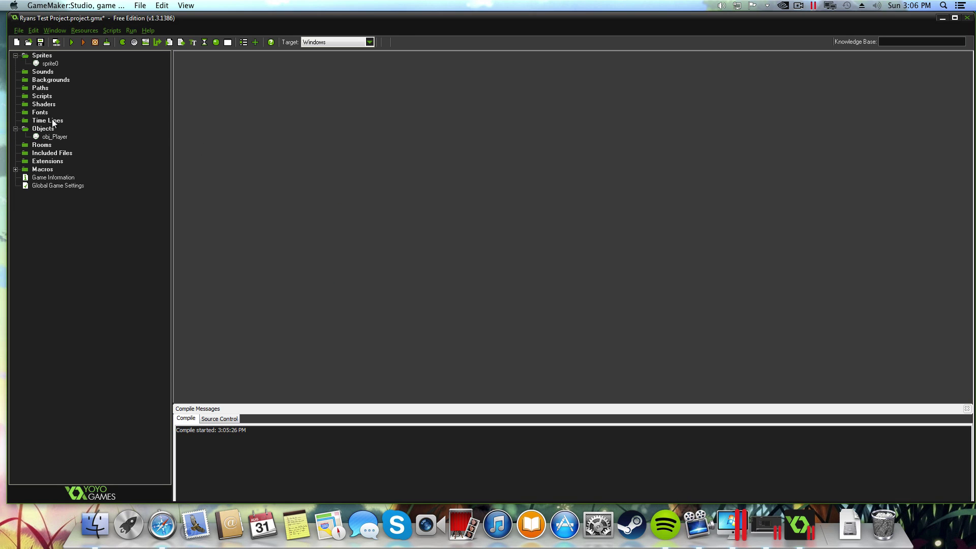
# Create room0 and place the first obj_Player instances on its grid
pyautogui.rightClick(44, 145)
pyautogui.click(30, 153)
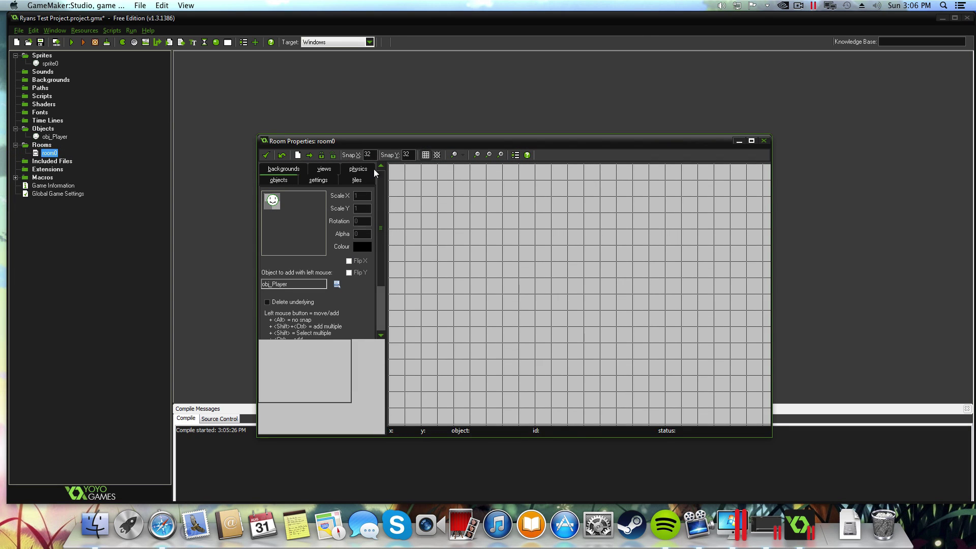
pyautogui.moveTo(540, 239); pyautogui.dragTo(493, 234)
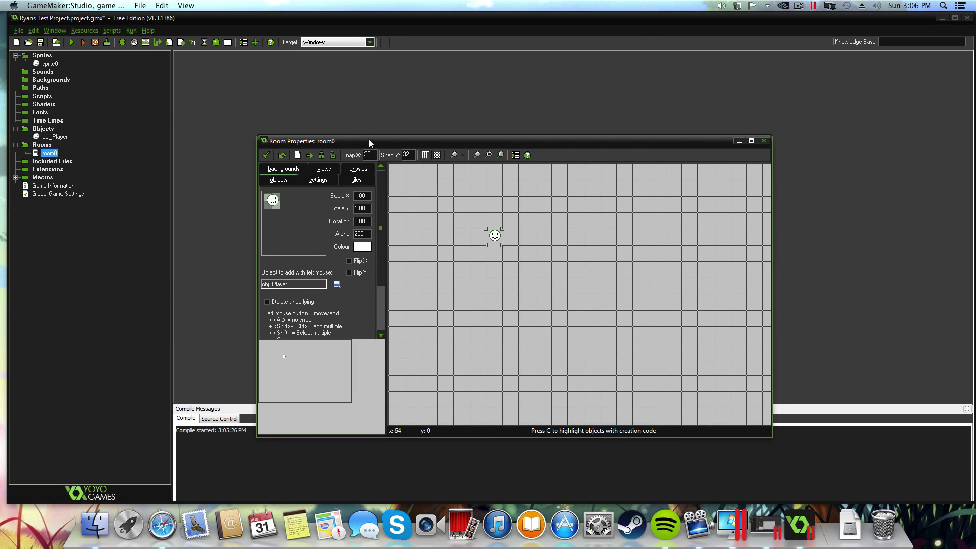
pyautogui.moveTo(369, 144); pyautogui.dragTo(363, 132)
pyautogui.click(456, 240)
pyautogui.click(522, 272)
pyautogui.click(571, 240)
# Place the remaining obj_Player instances for ten total, then save and run the game
pyautogui.click(408, 353)
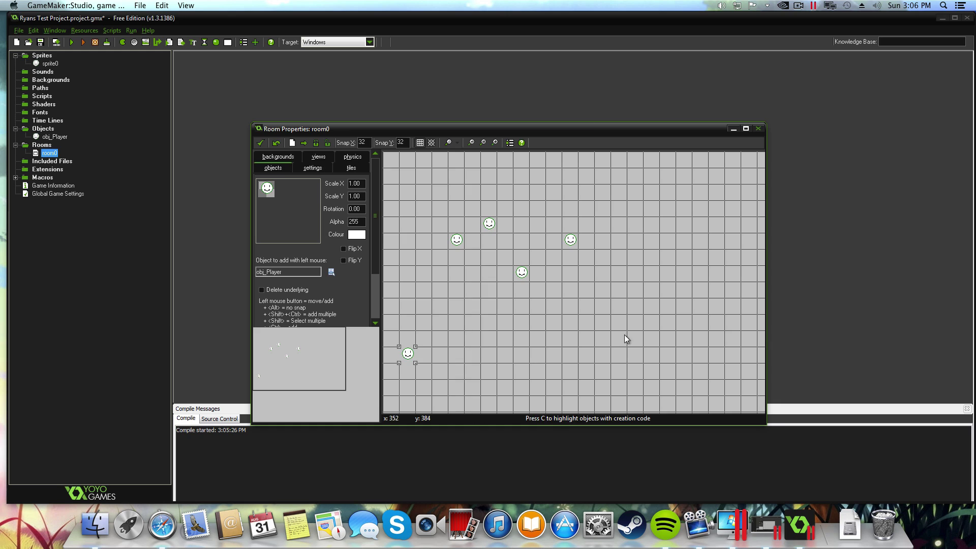
pyautogui.click(636, 321)
pyautogui.click(489, 337)
pyautogui.click(489, 305)
pyautogui.click(538, 240)
pyautogui.click(603, 223)
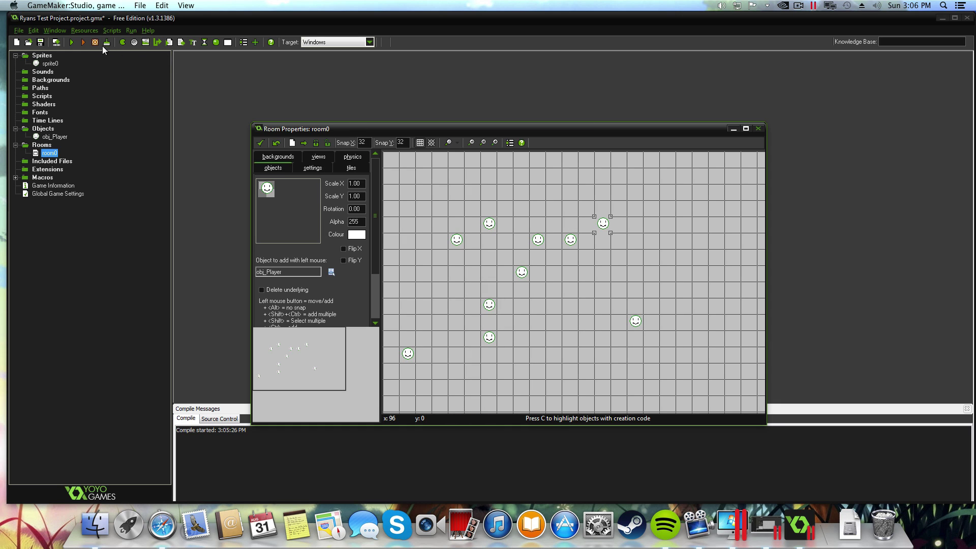
pyautogui.click(83, 43)
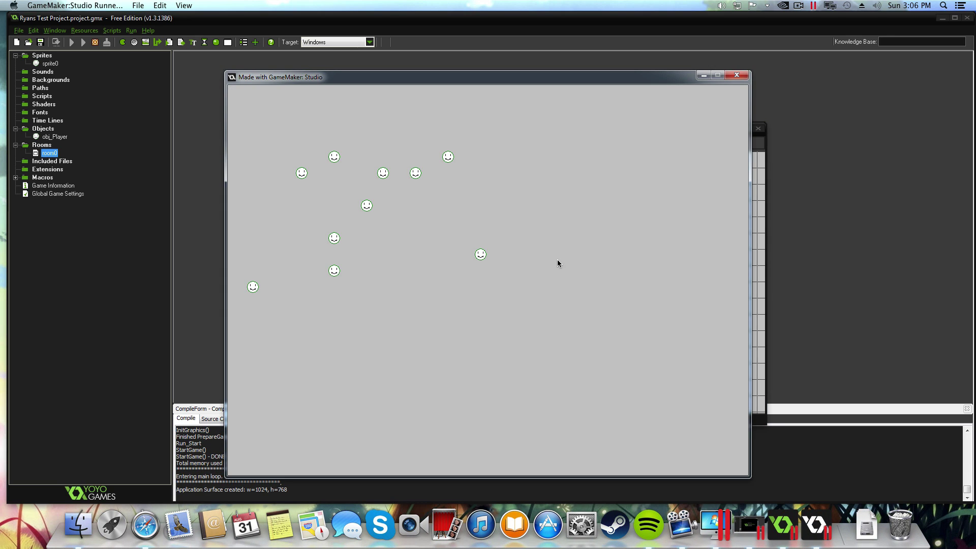
# Drag the running smiley game window aside and then back into place
pyautogui.moveTo(307, 78); pyautogui.dragTo(390, 95)
pyautogui.moveTo(653, 93); pyautogui.dragTo(550, 87)
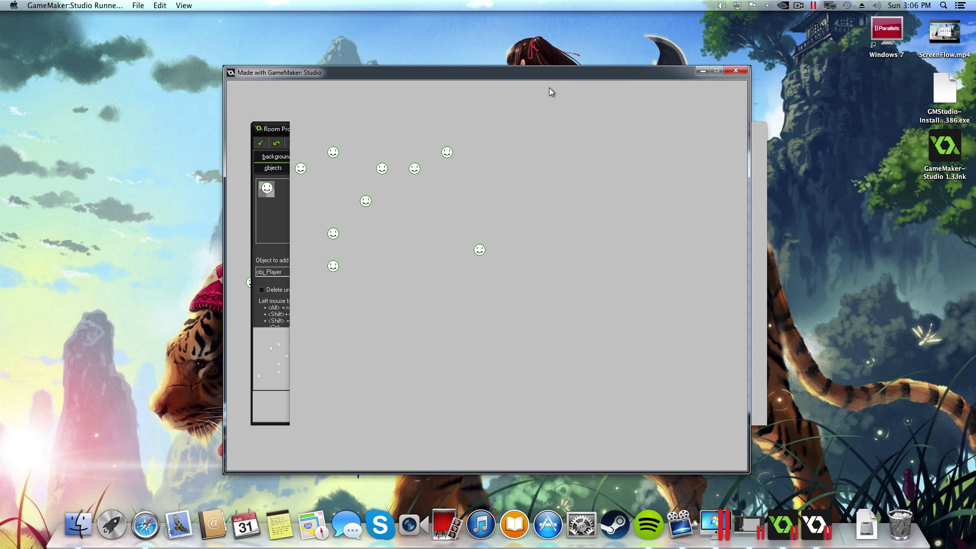
# Close the test game and allow the debug runner through the Windows firewall
pyautogui.click(743, 72)
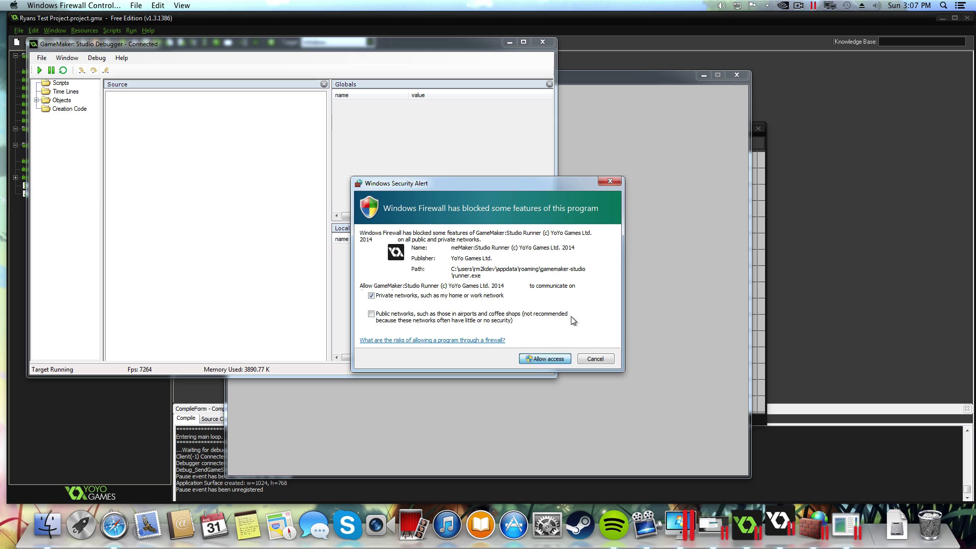
pyautogui.click(541, 359)
pyautogui.click(600, 85)
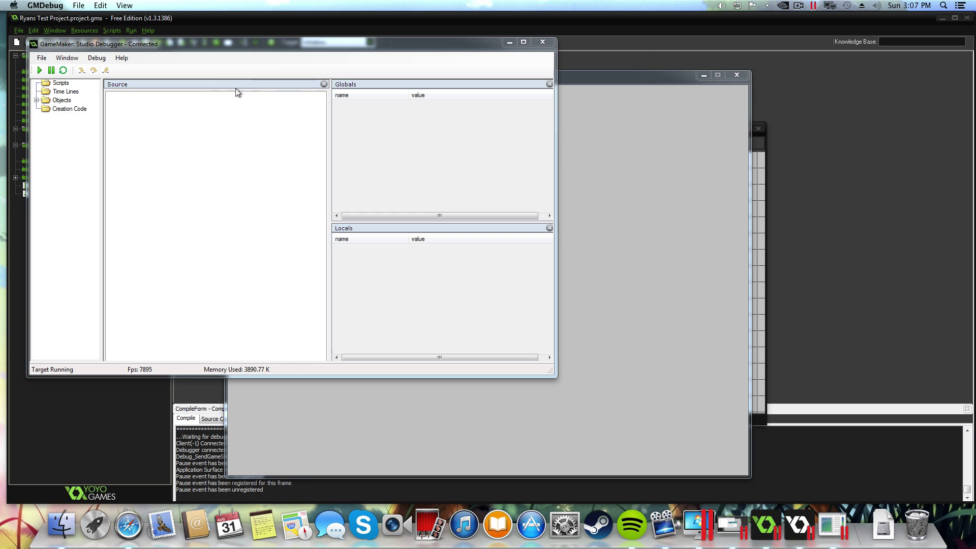
pyautogui.click(643, 76)
# Browse the debugger's menus, select obj_Player in its Objects tree, then close the game
pyautogui.click(71, 59)
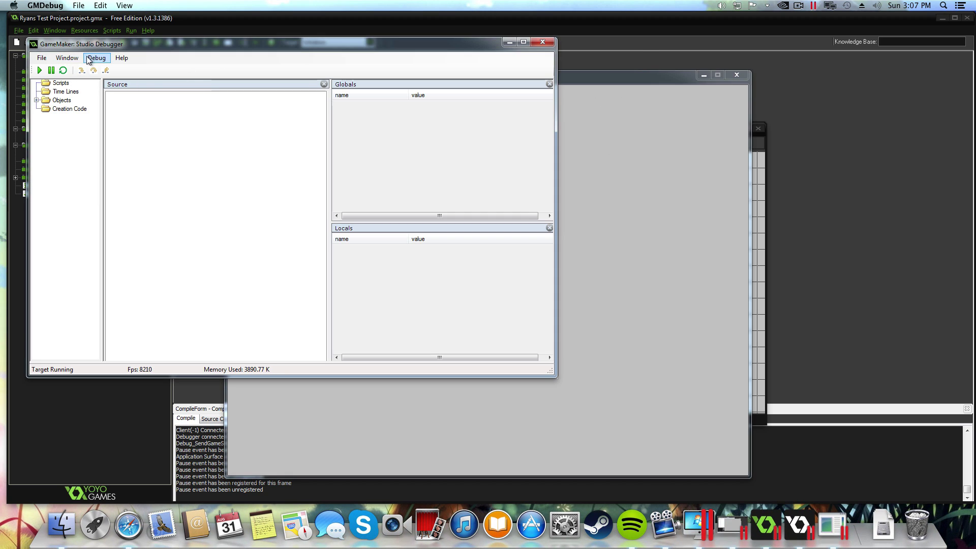
pyautogui.click(97, 58)
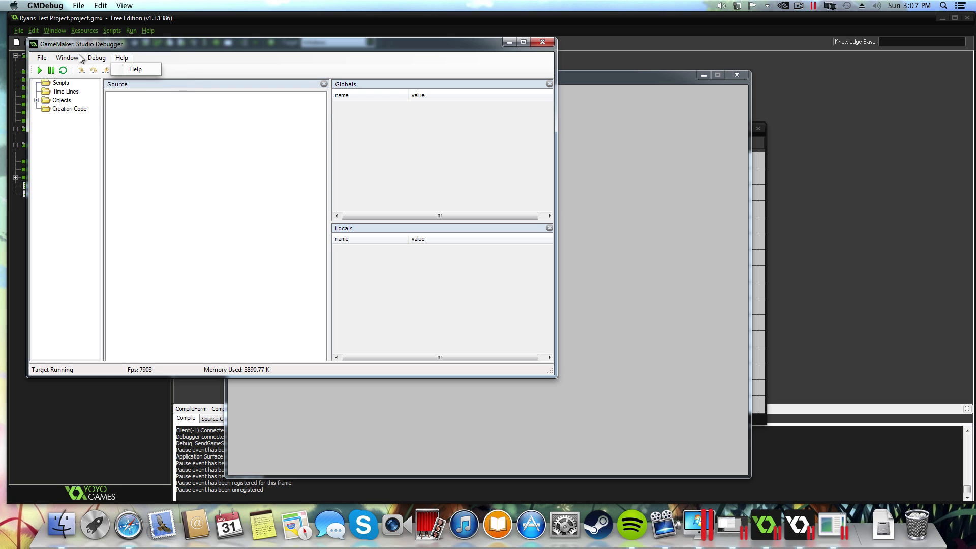
pyautogui.moveTo(42, 59)
pyautogui.click(61, 119)
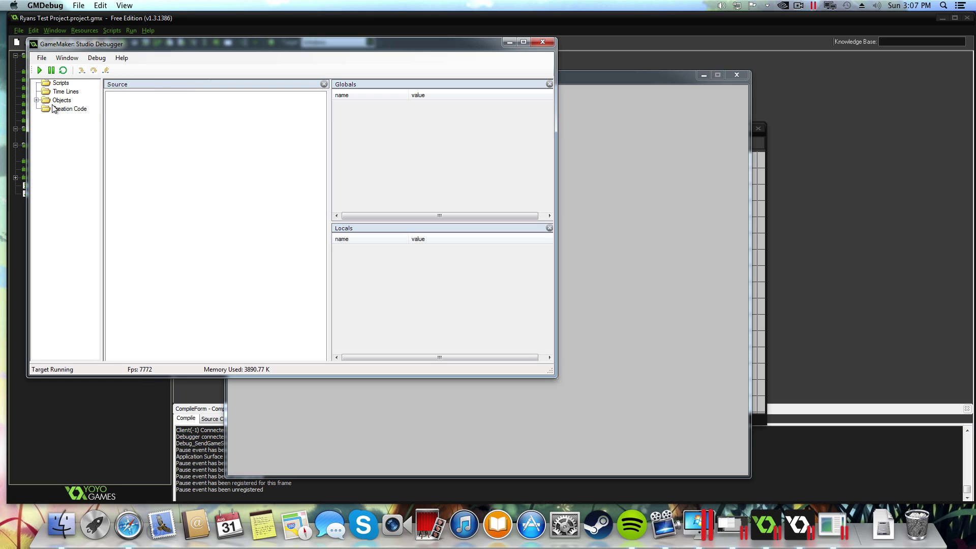
pyautogui.click(37, 101)
pyautogui.click(63, 109)
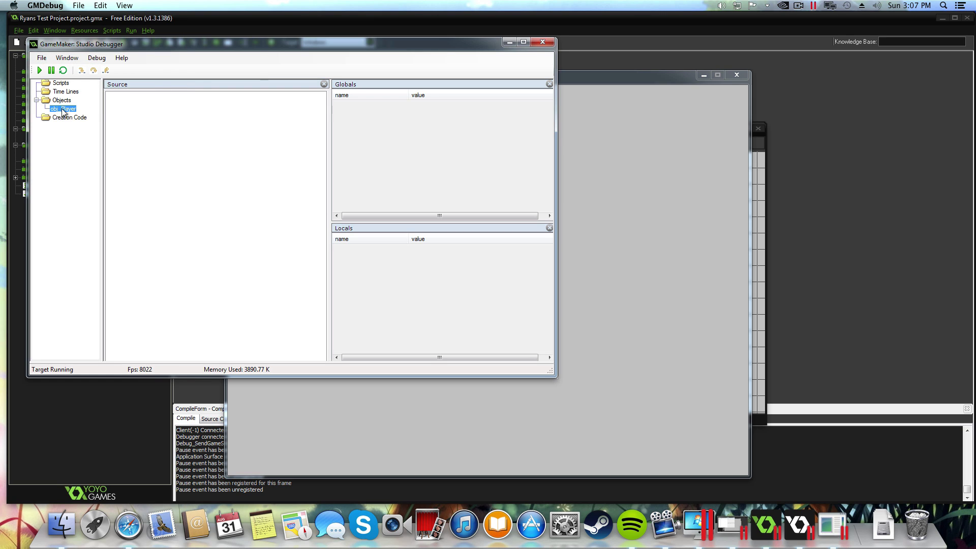
pyautogui.click(590, 81)
pyautogui.click(736, 74)
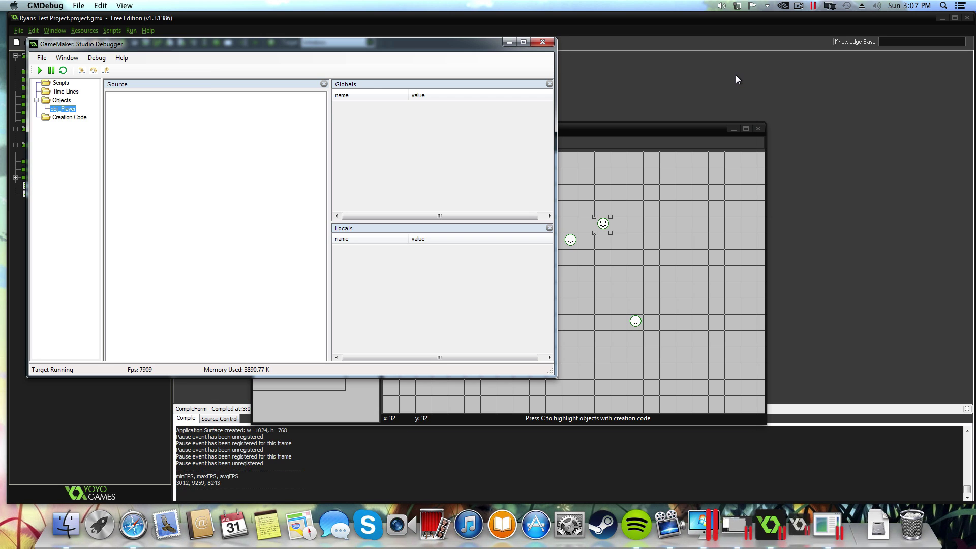
# Select the FPS figures in the compile log, ending on the 8243 average
pyautogui.moveTo(182, 477); pyautogui.dragTo(232, 477)
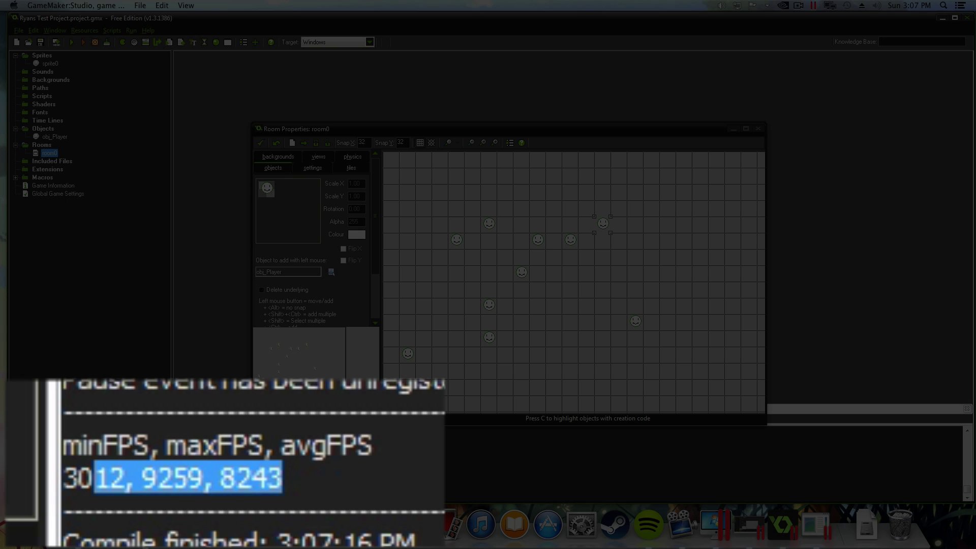
pyautogui.moveTo(126, 480); pyautogui.dragTo(144, 480)
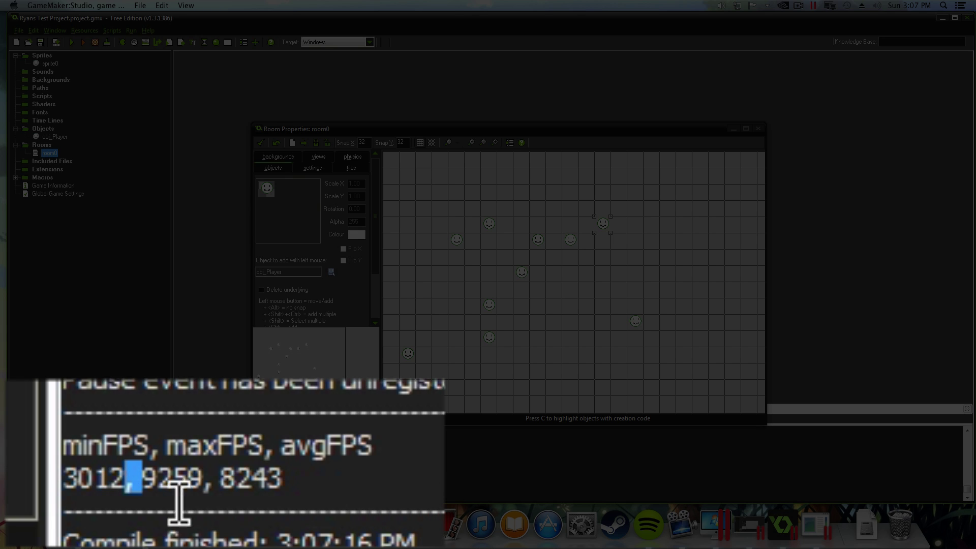
pyautogui.doubleClick(251, 478)
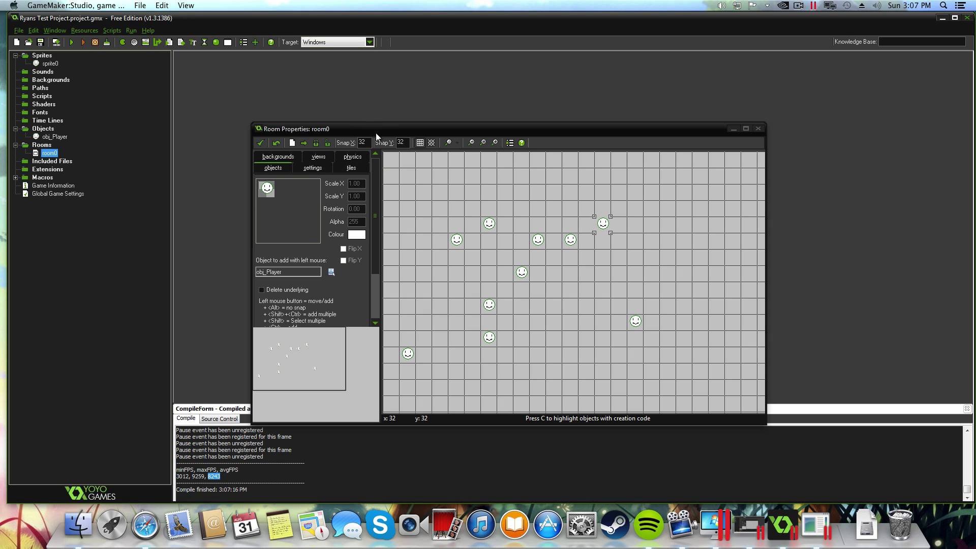
# Maximize the main window and view the Scripts and Code and Windows preferences without changes
pyautogui.doubleClick(715, 20)
pyautogui.click(12, 30)
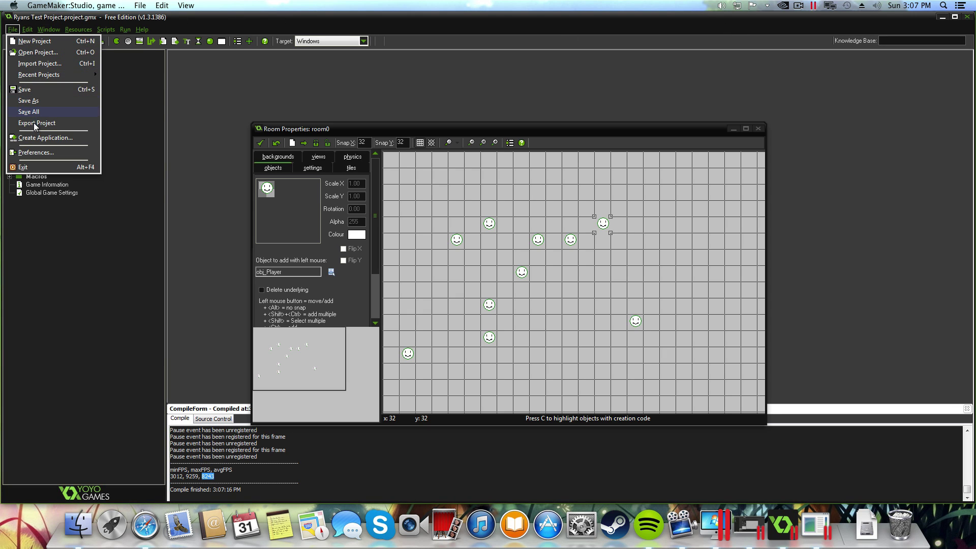
pyautogui.click(36, 153)
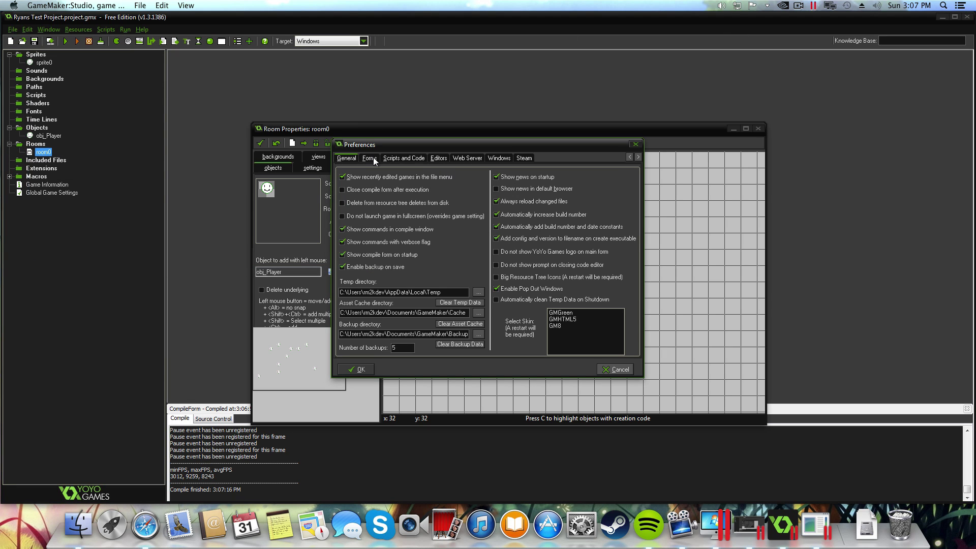
pyautogui.click(404, 157)
pyautogui.click(499, 157)
pyautogui.click(635, 144)
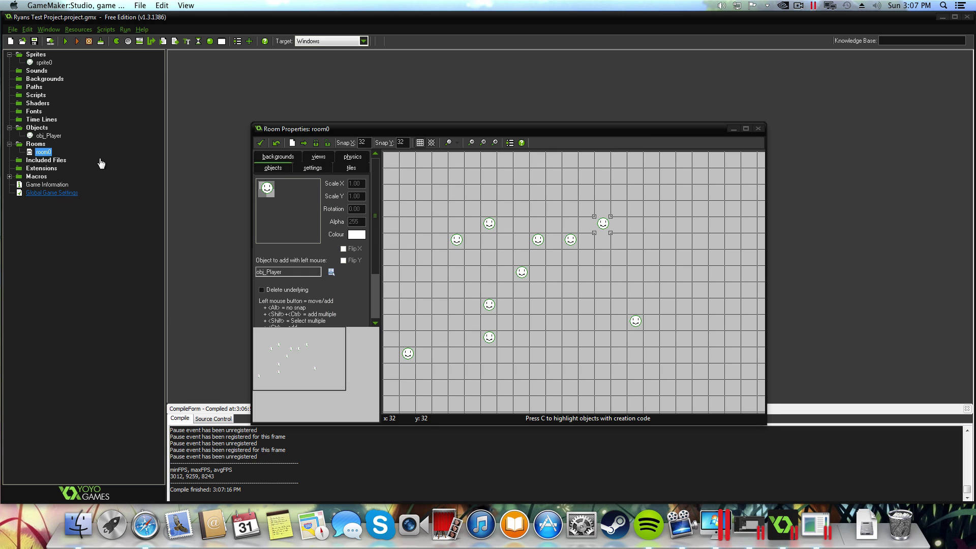
# Keep Windows as the export target and return to the room editor
pyautogui.click(333, 41)
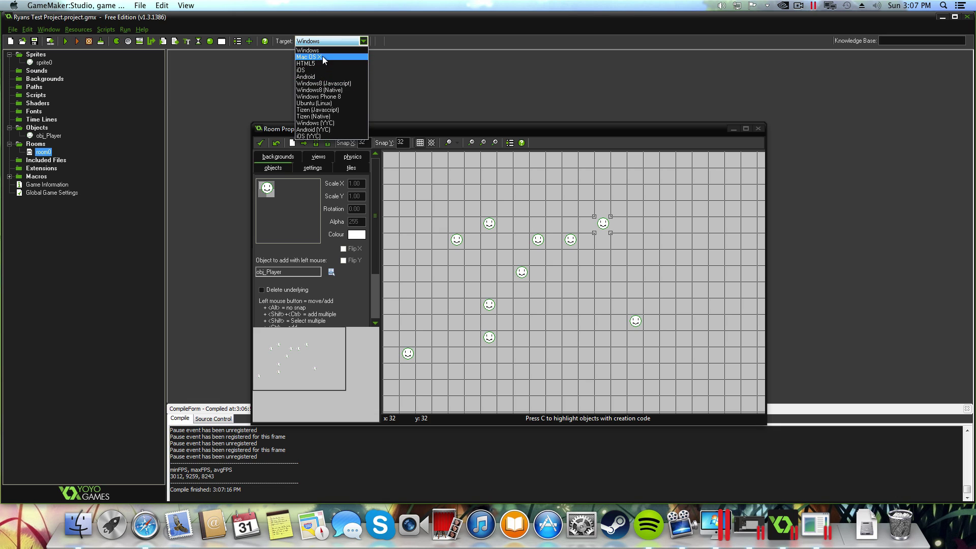
pyautogui.click(493, 142)
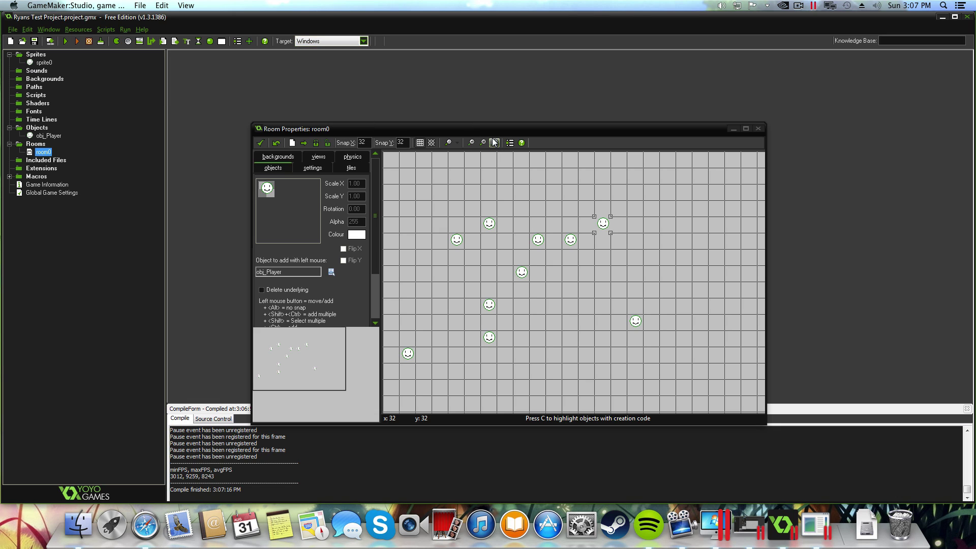
pyautogui.click(396, 132)
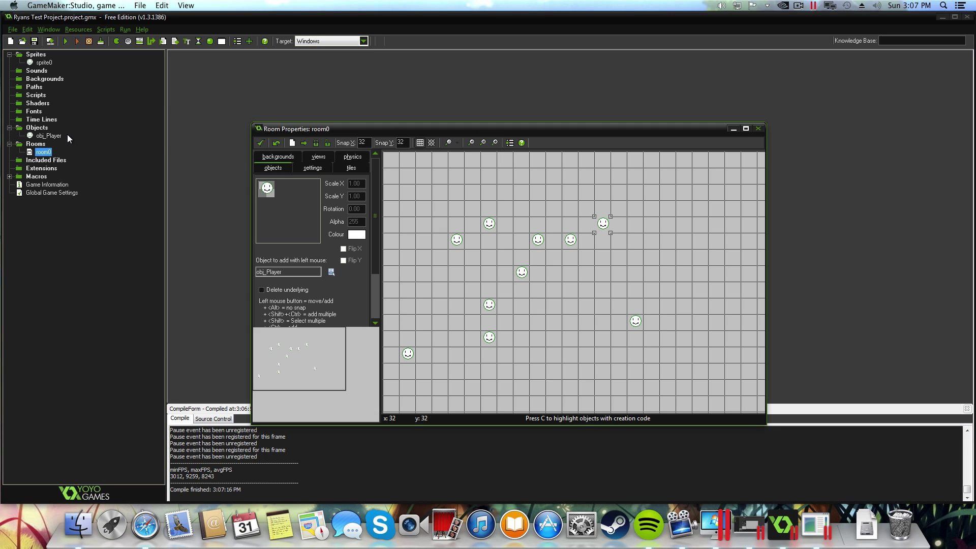